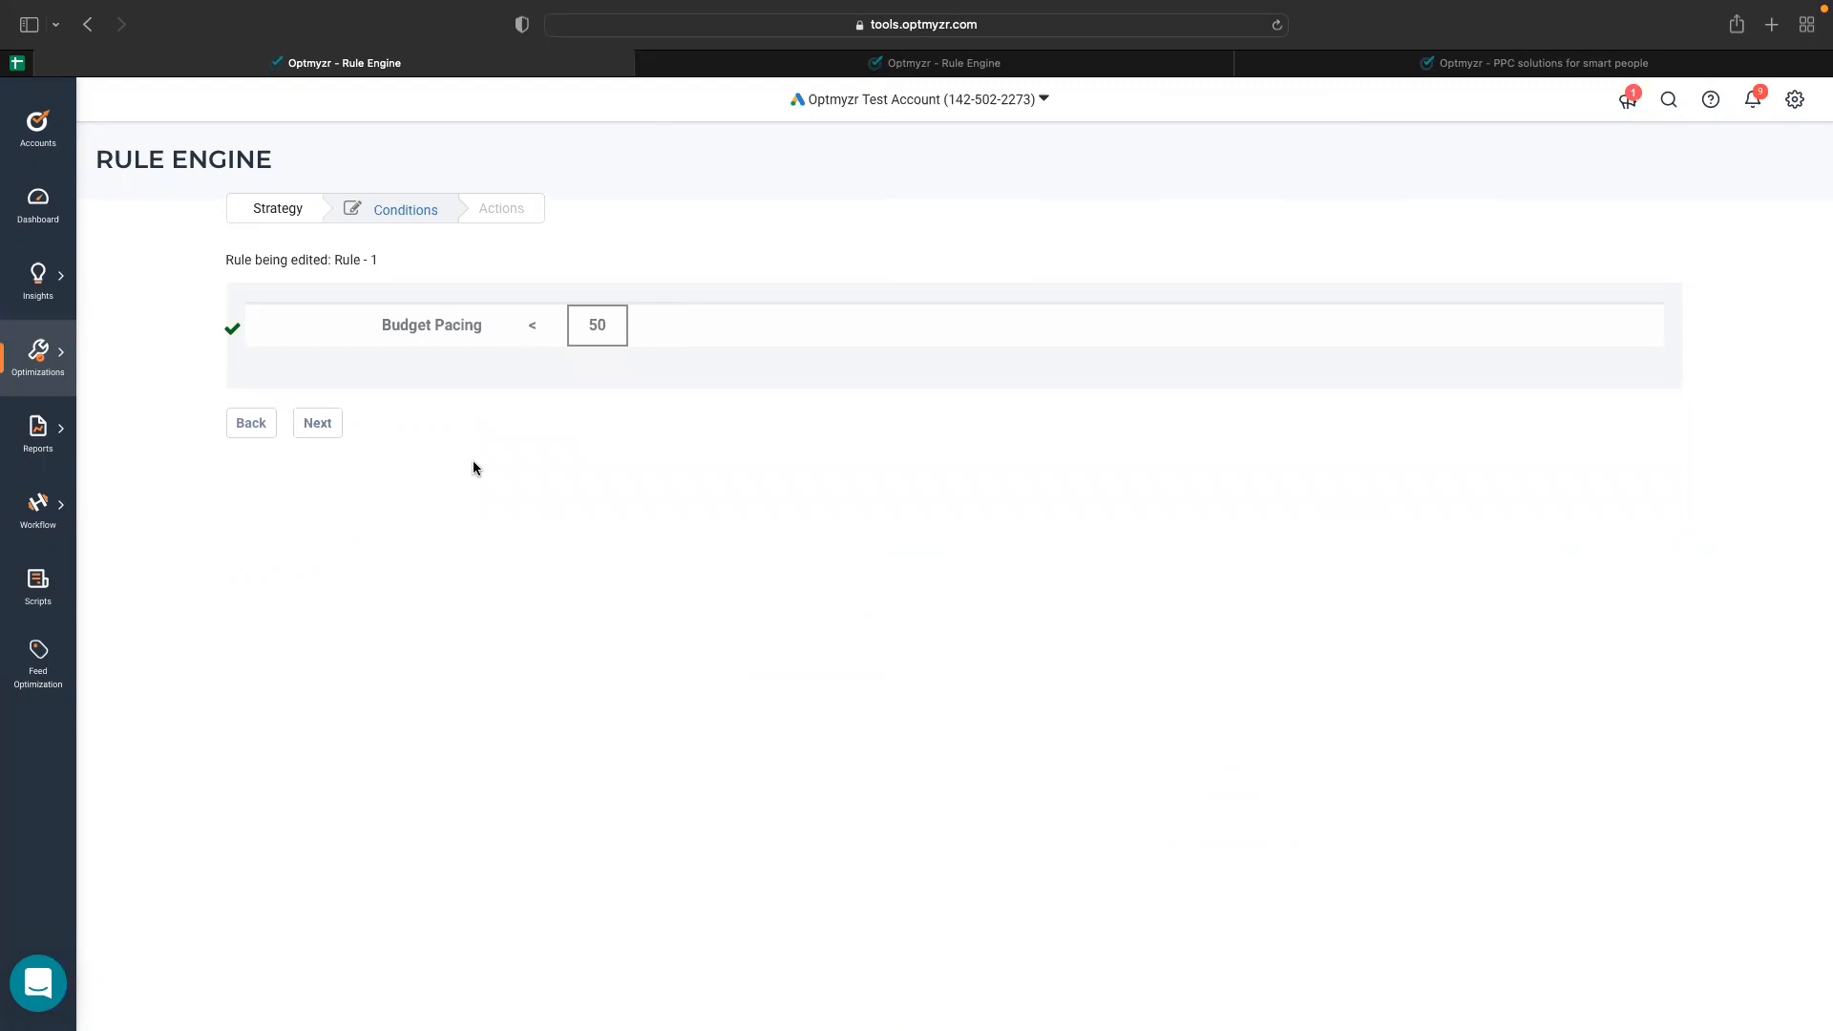
Configure the Budget Pacing metric in Rule - 1 with a constant number of 1000 as its target budget.
{"action": "left_click", "coordinate": [448, 341]}
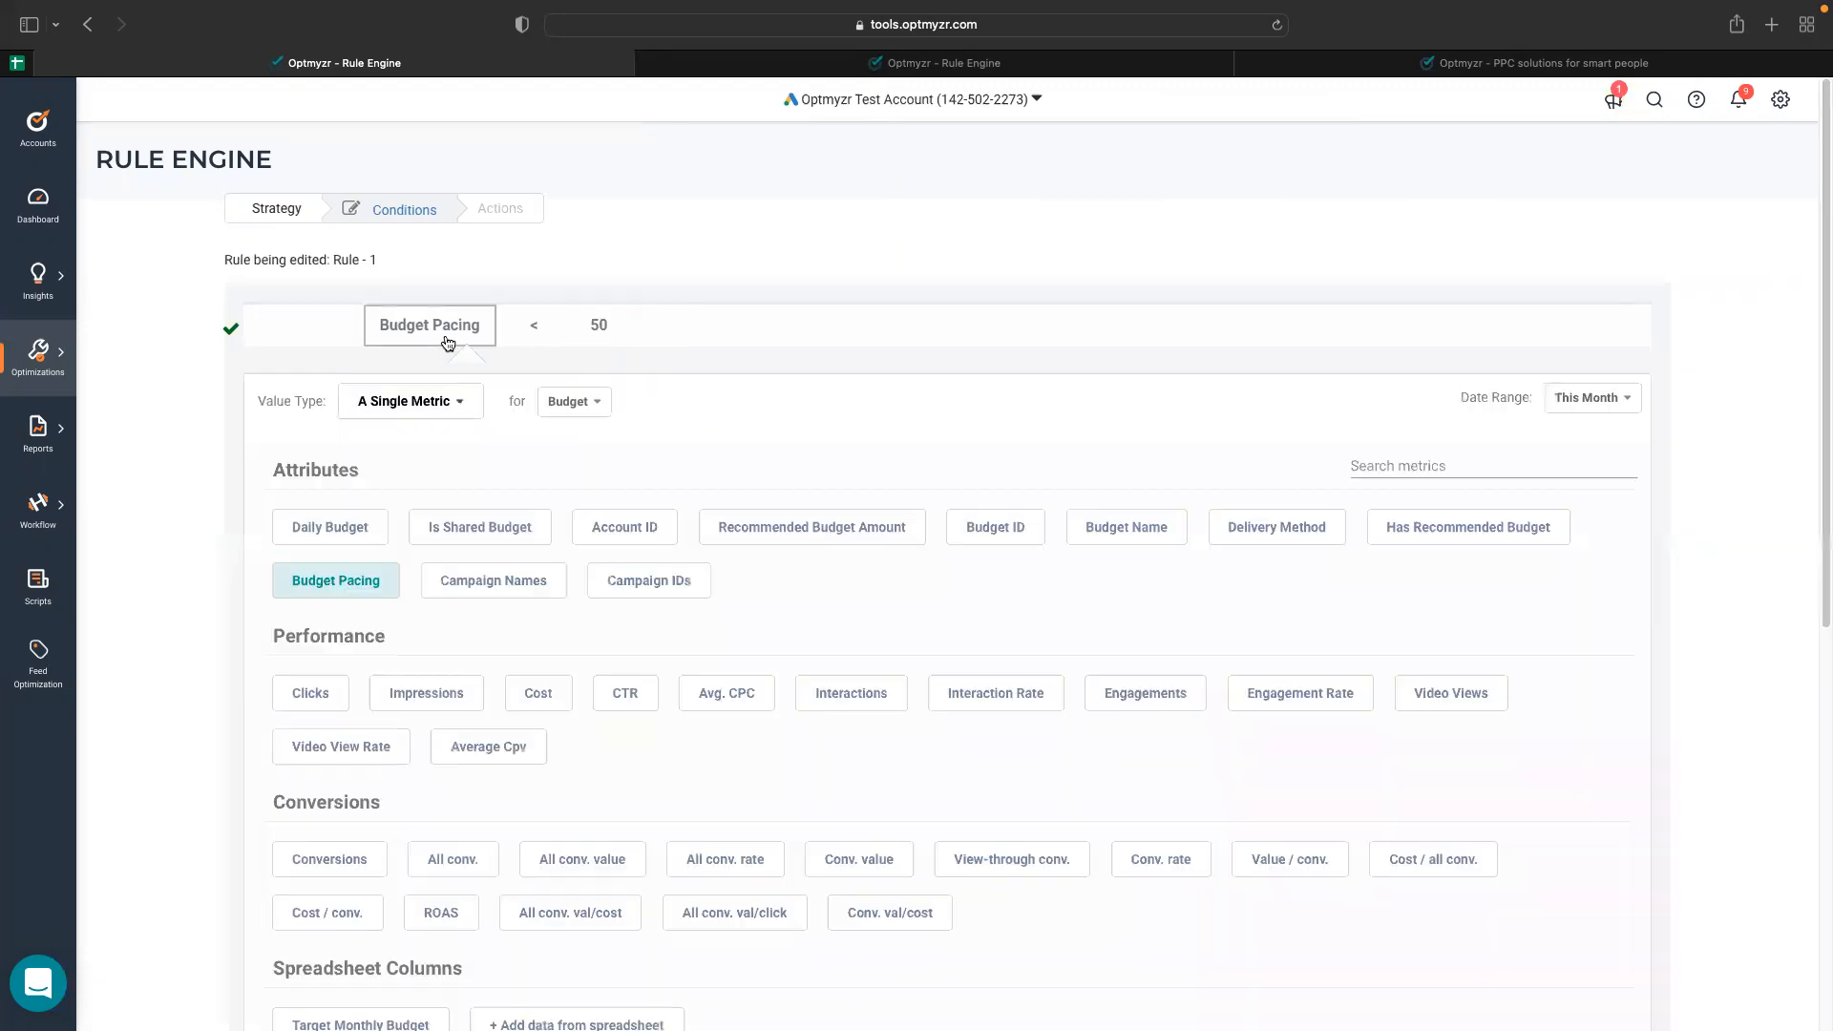
{"action": "left_click", "coordinate": [353, 592]}
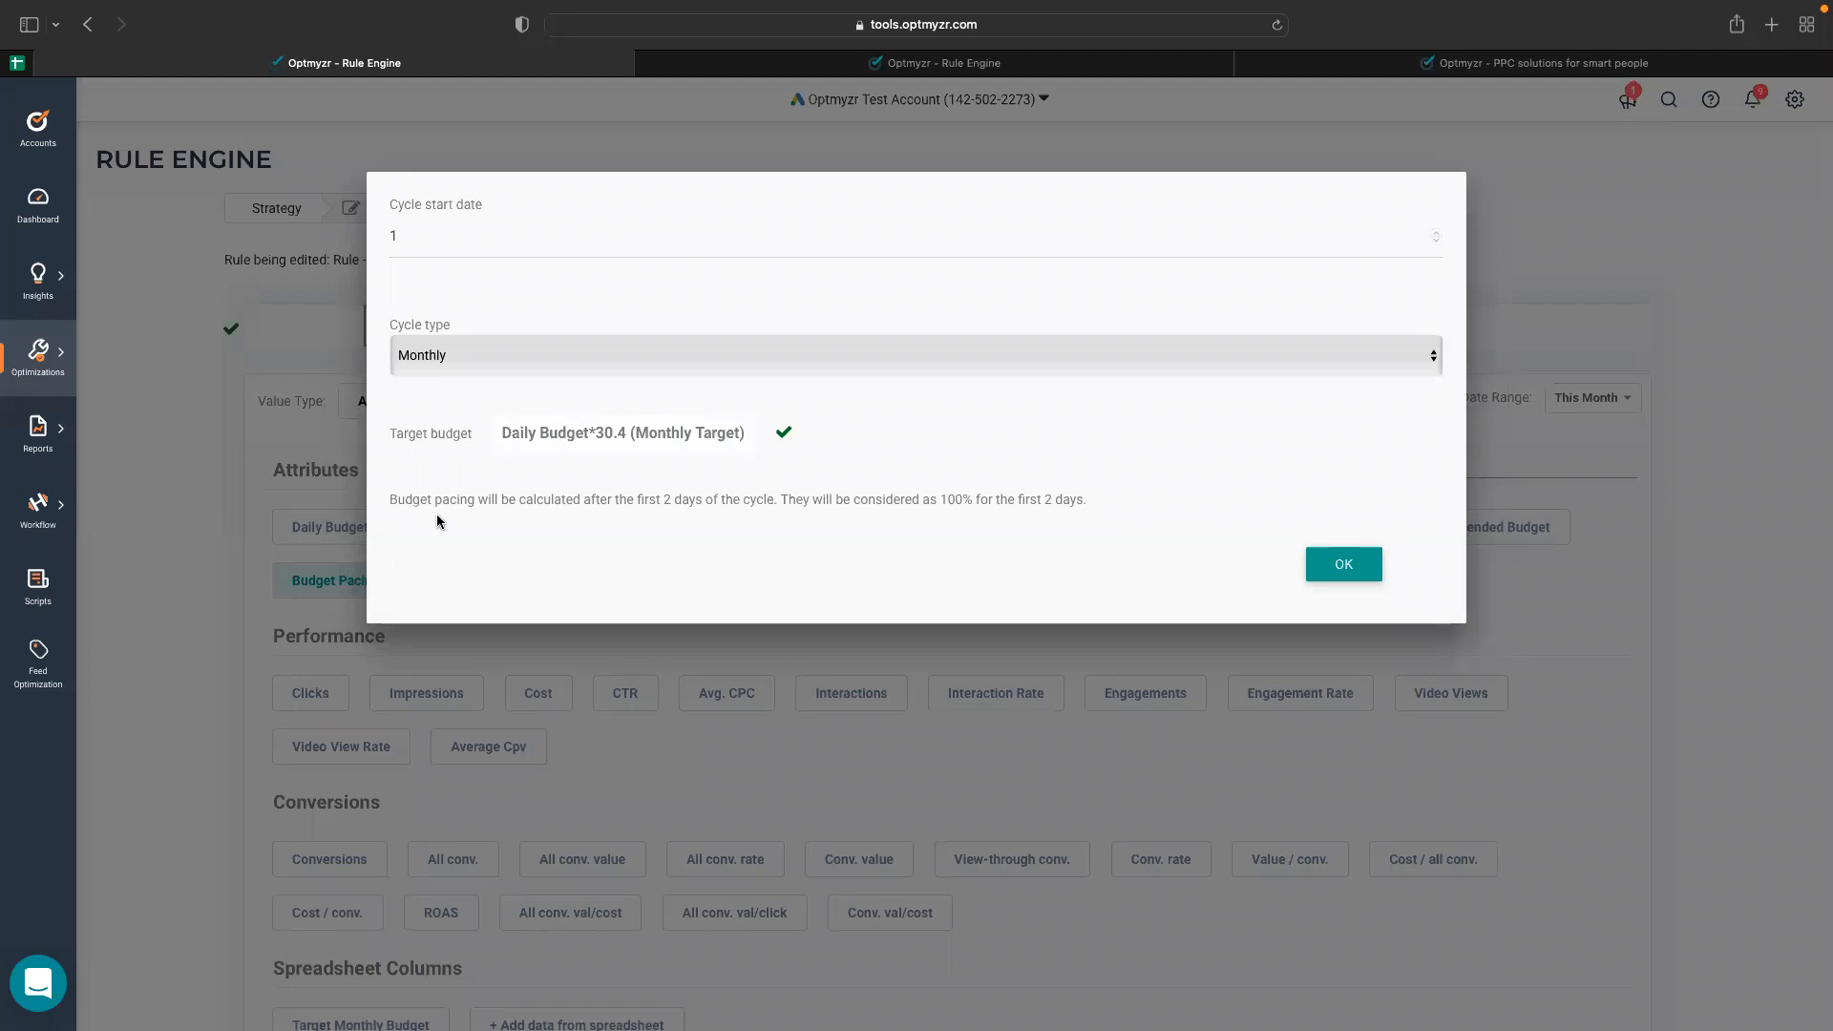
{"action": "left_click", "coordinate": [615, 443]}
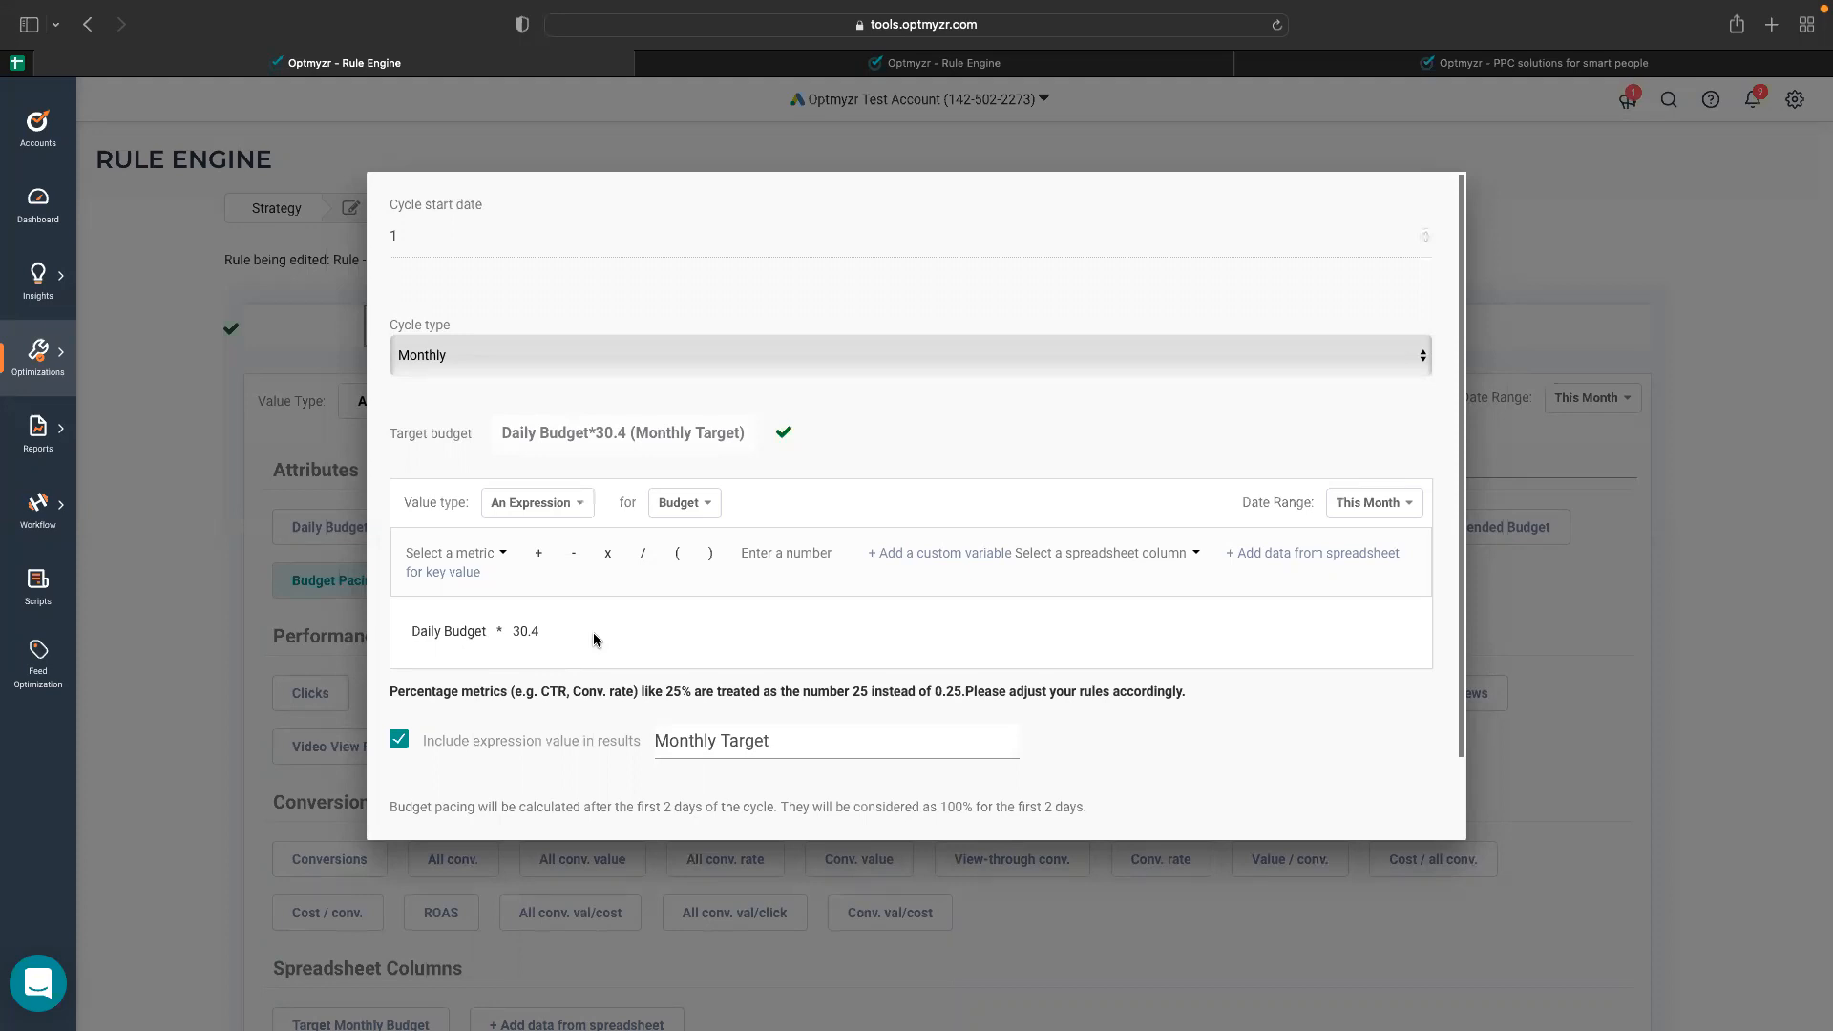
{"action": "left_click", "coordinate": [562, 508]}
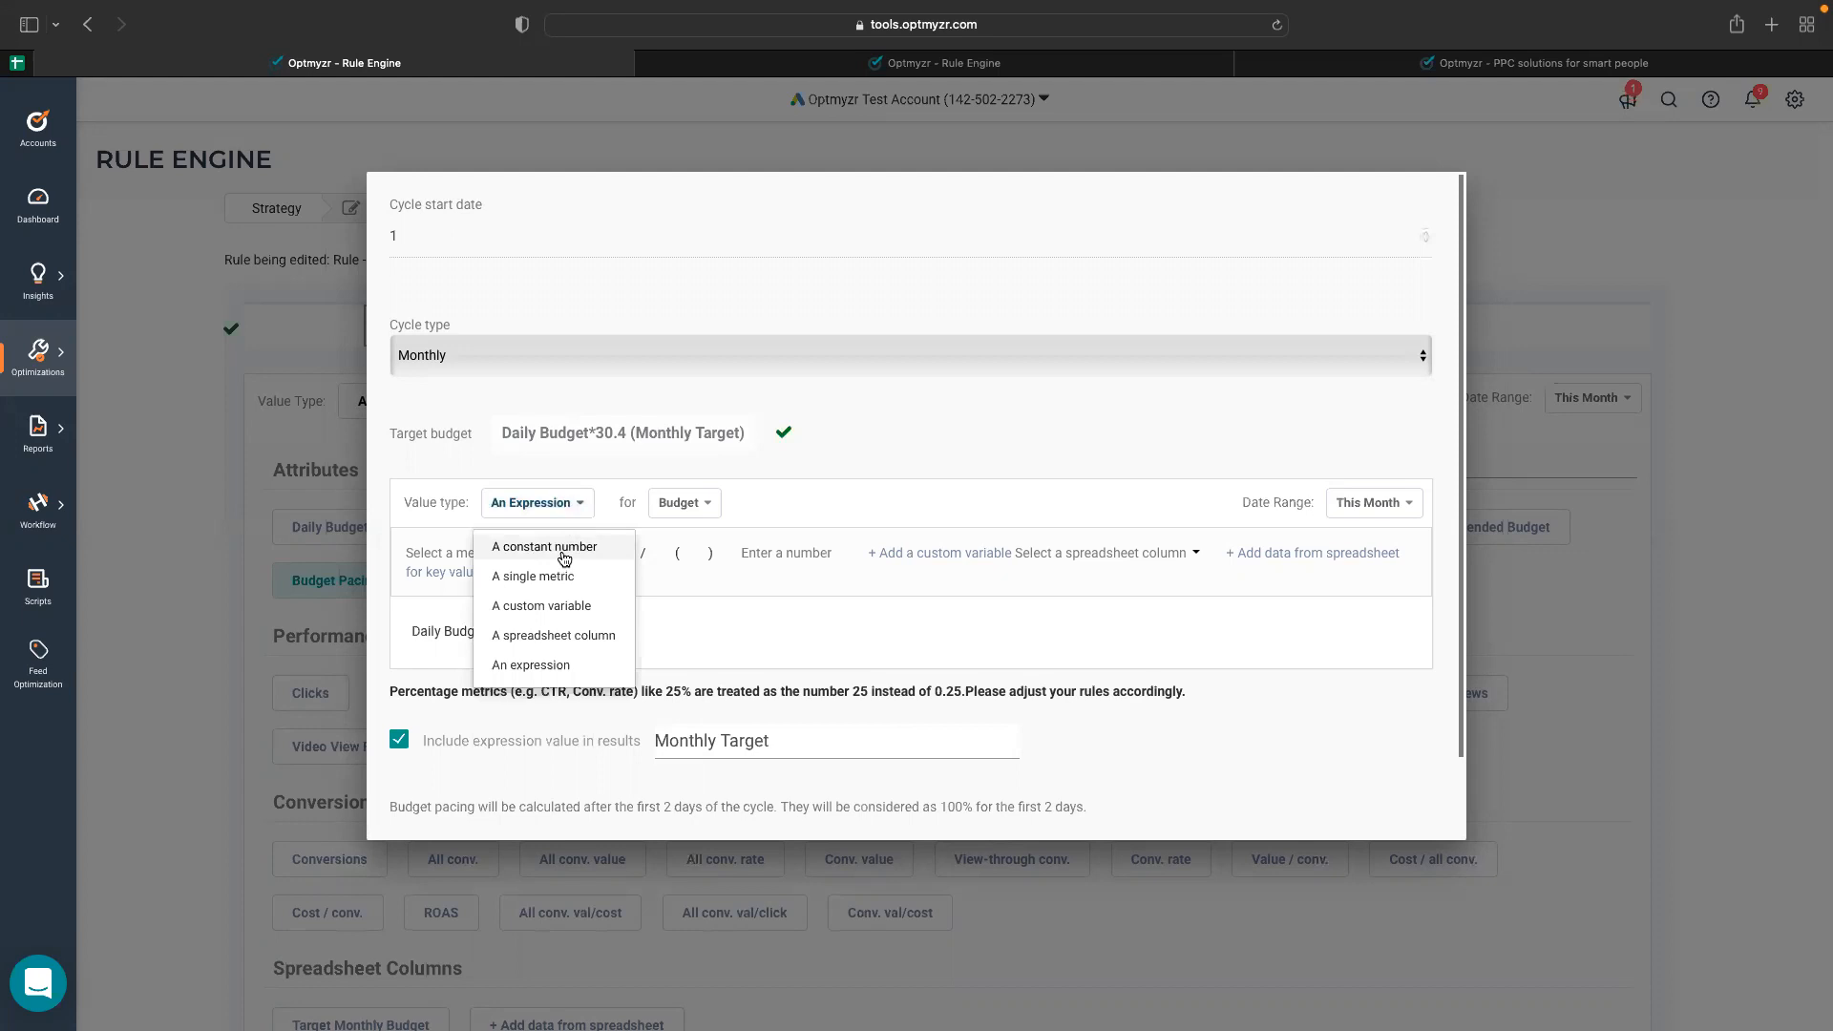
{"action": "left_click", "coordinate": [564, 558]}
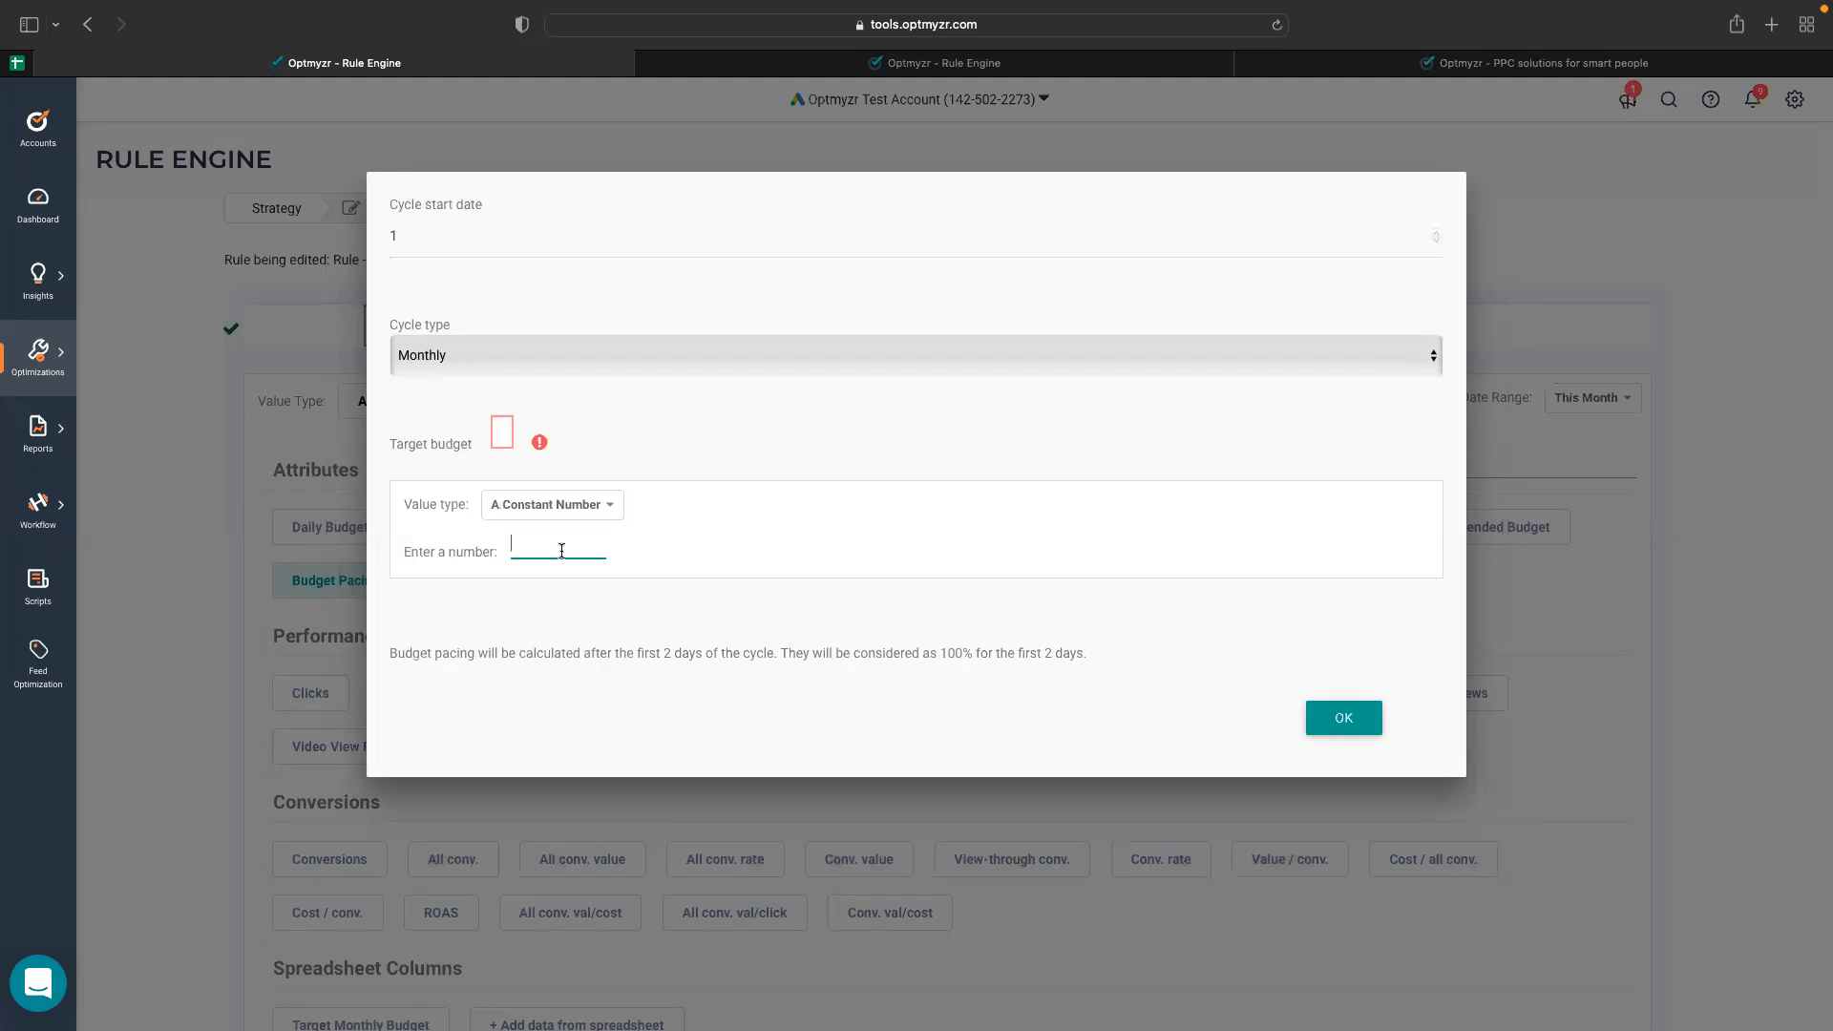
{"action": "type", "text": "100"}
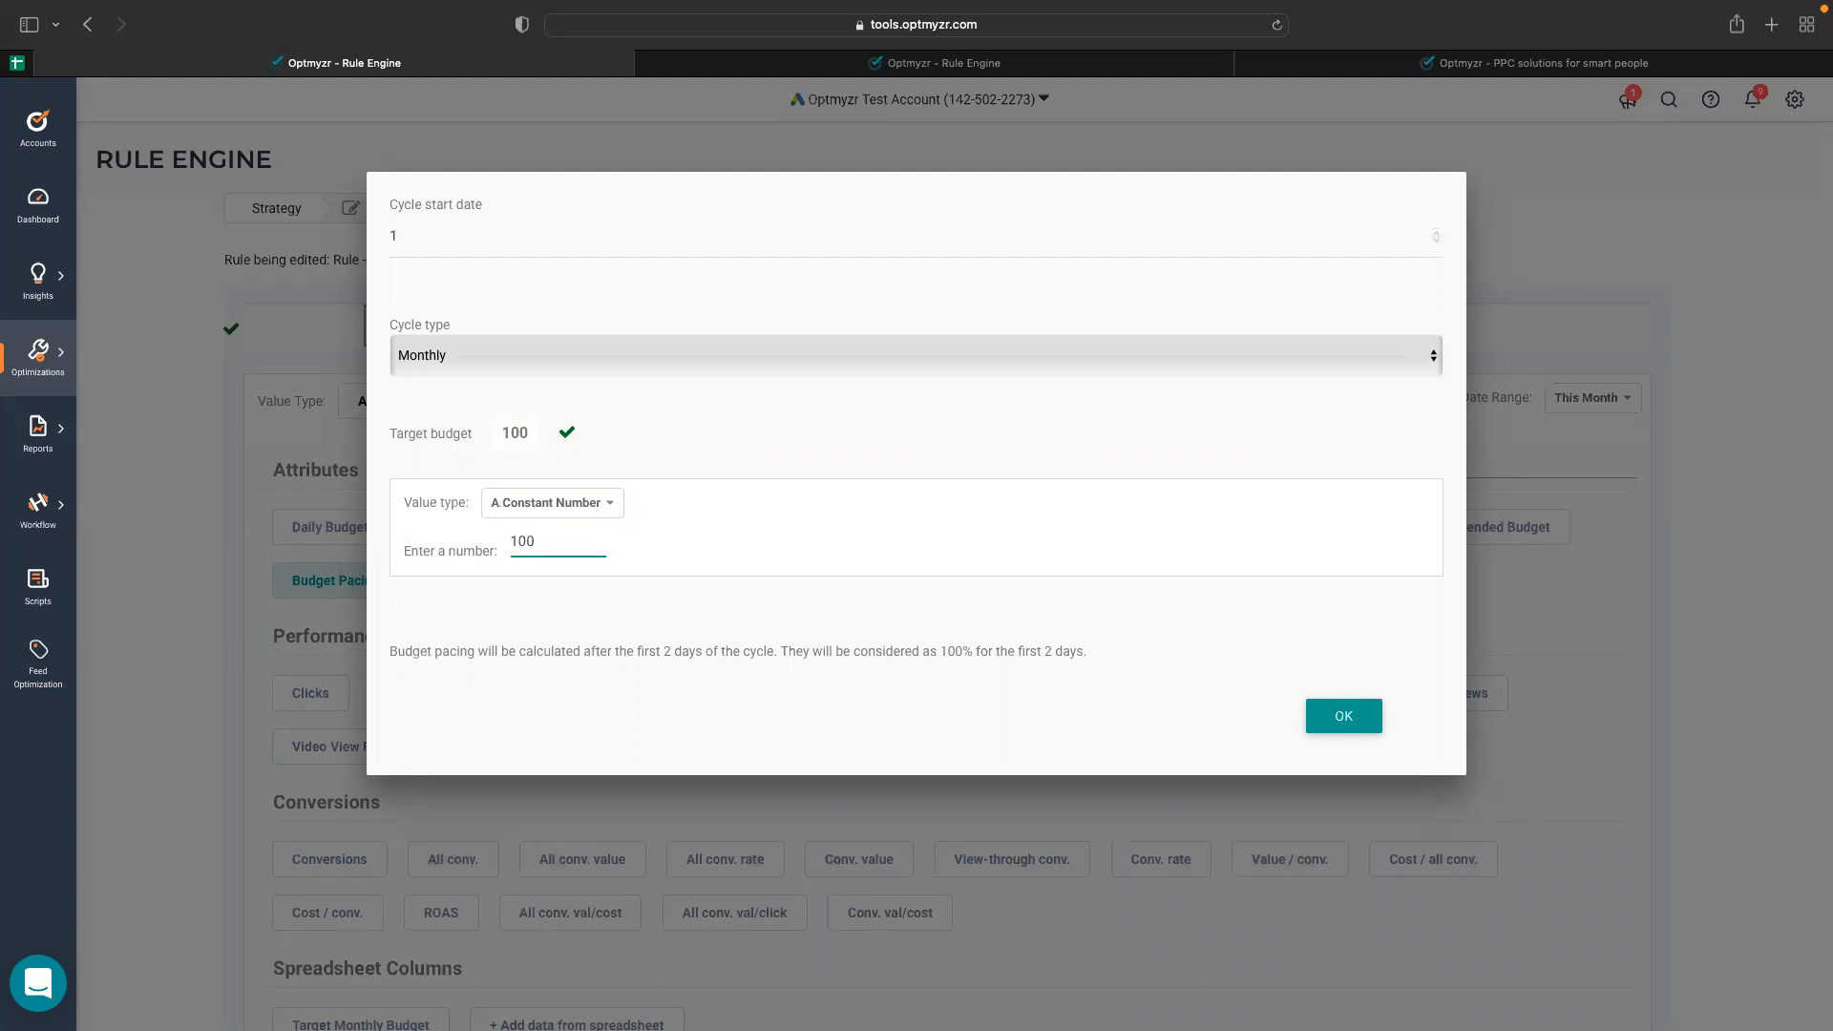
{"action": "type", "text": "0"}
Set the Budget Pacing target budget to the Target Monthly Budget spreadsheet column and confirm the metric settings.
{"action": "left_click", "coordinate": [576, 515]}
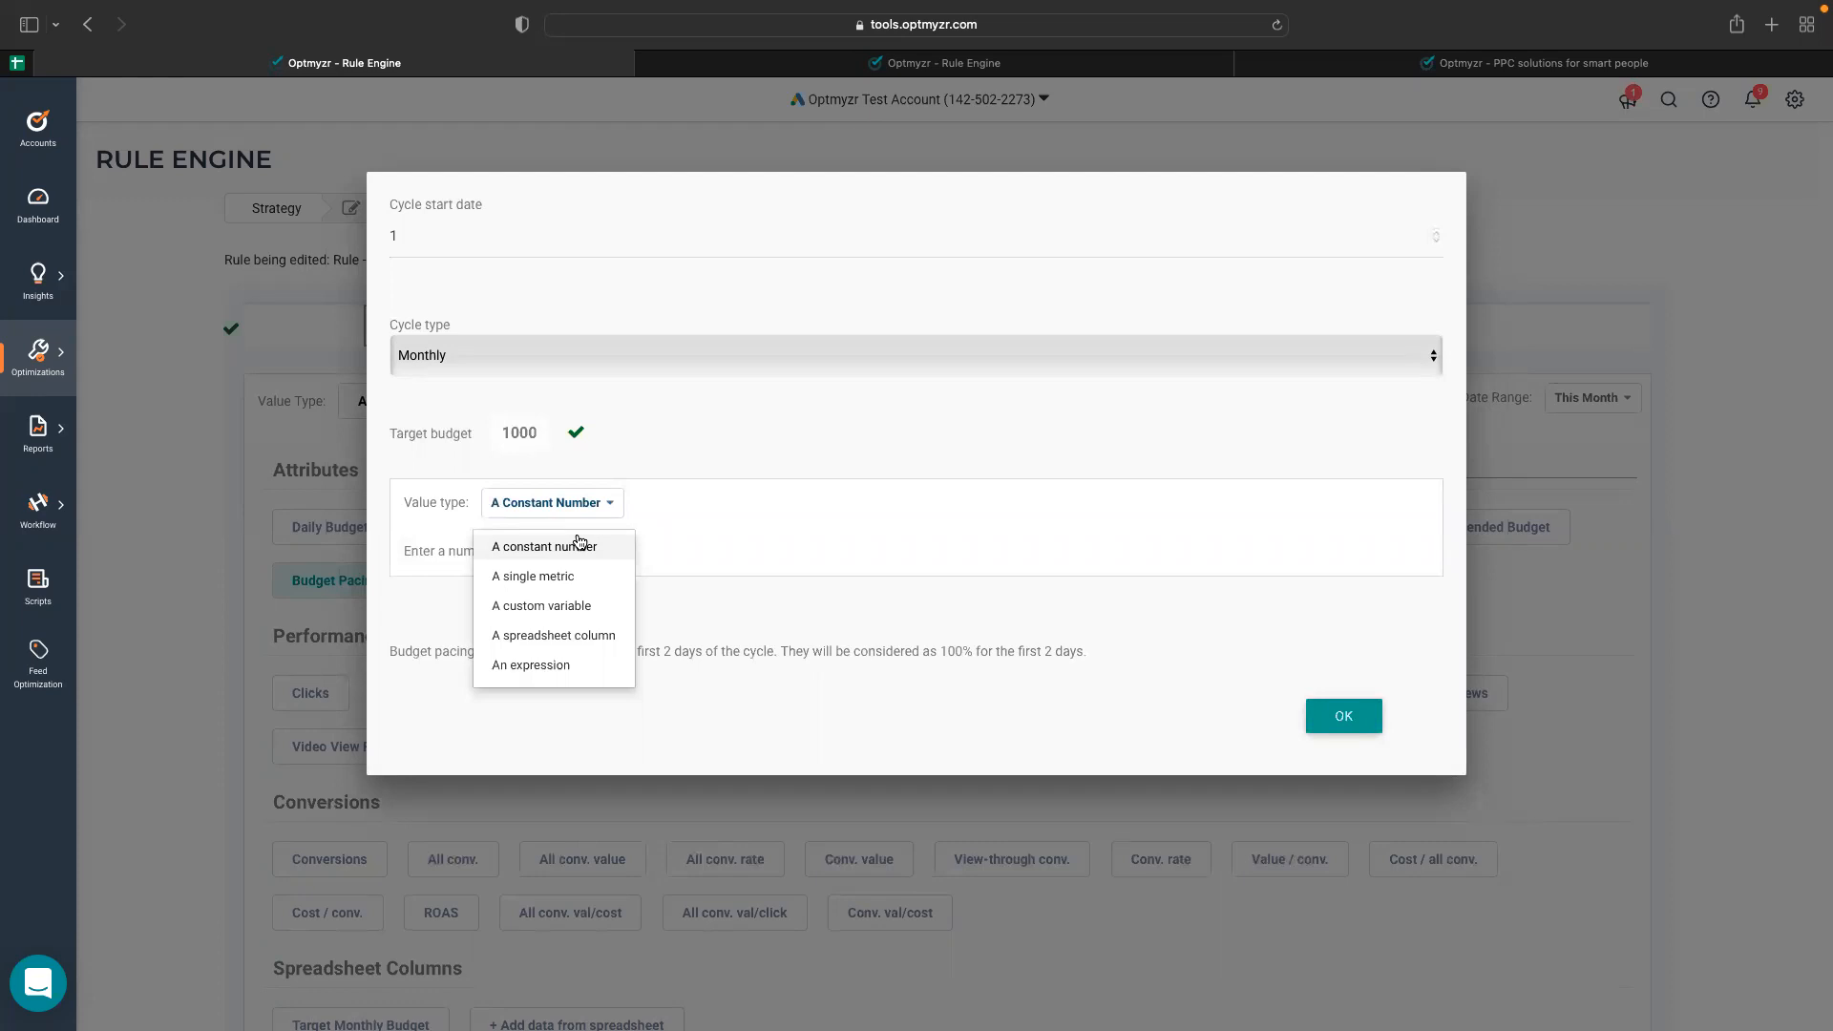
{"action": "left_click", "coordinate": [554, 637]}
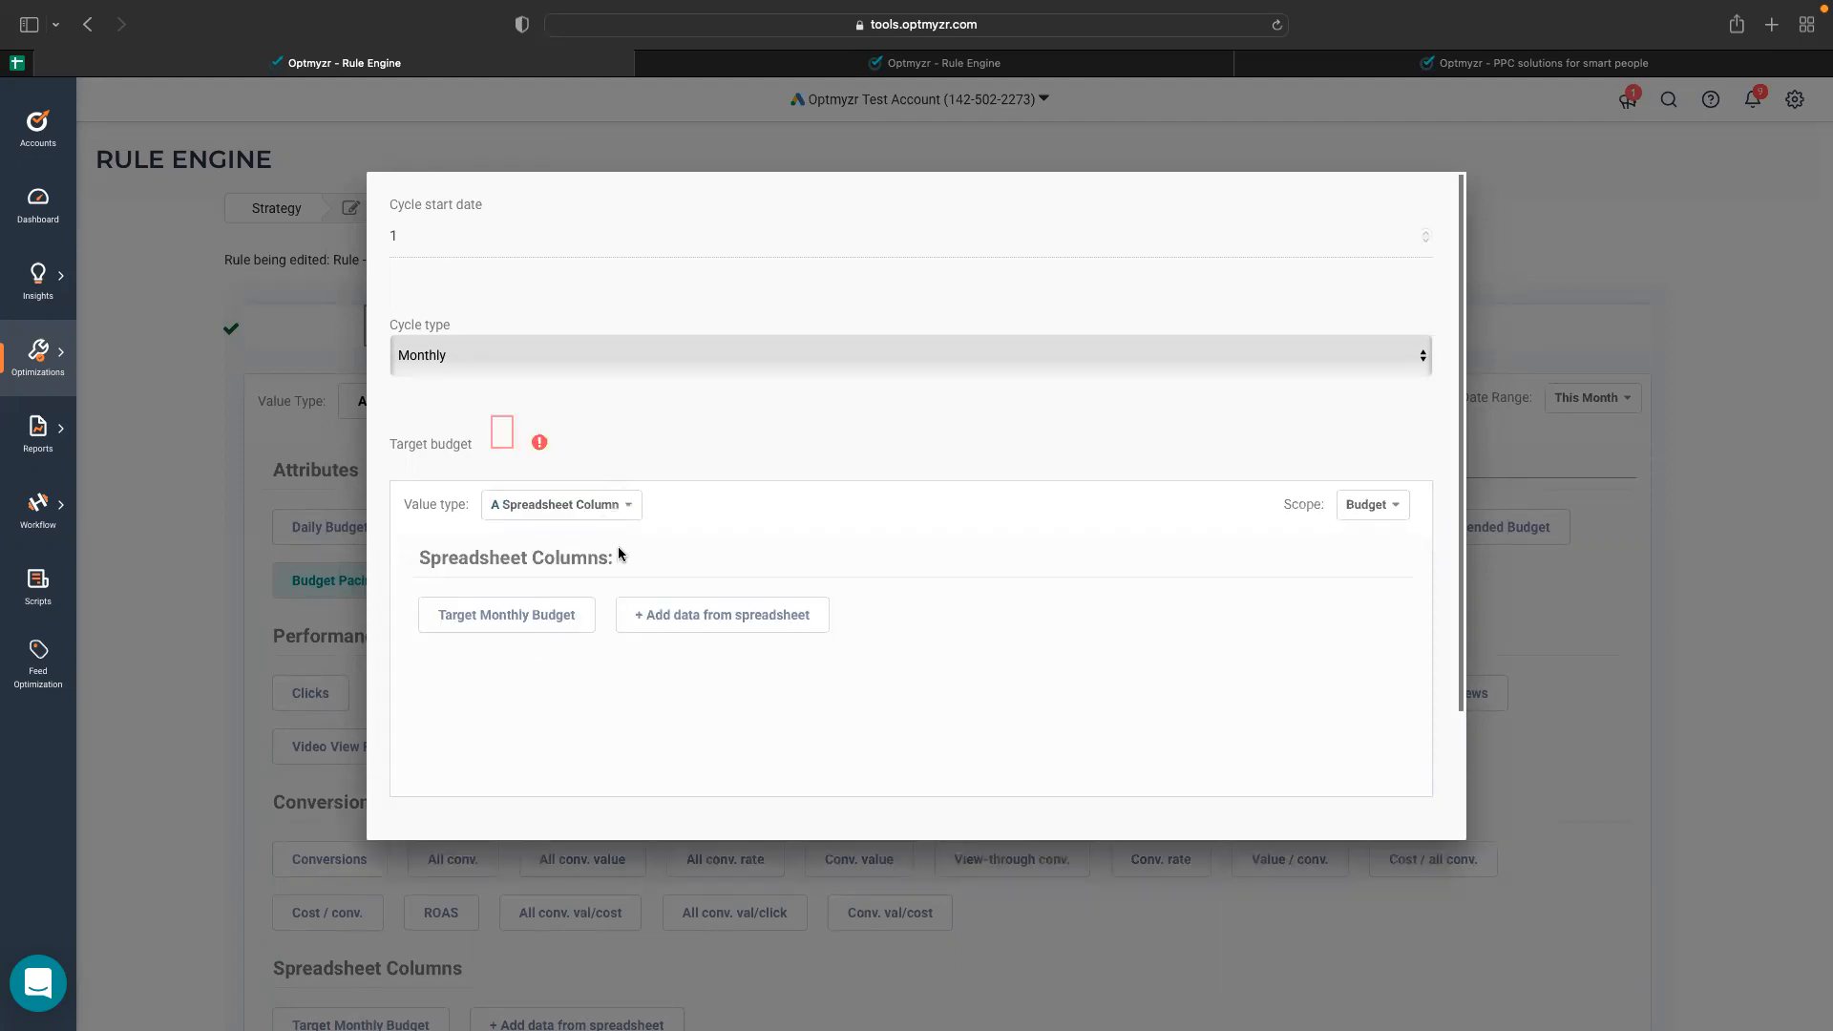
{"action": "left_click", "coordinate": [554, 618]}
{"action": "scroll", "coordinate": [1232, 752], "scroll_direction": "down", "scroll_amount": 3}
{"action": "left_click", "coordinate": [1331, 784]}
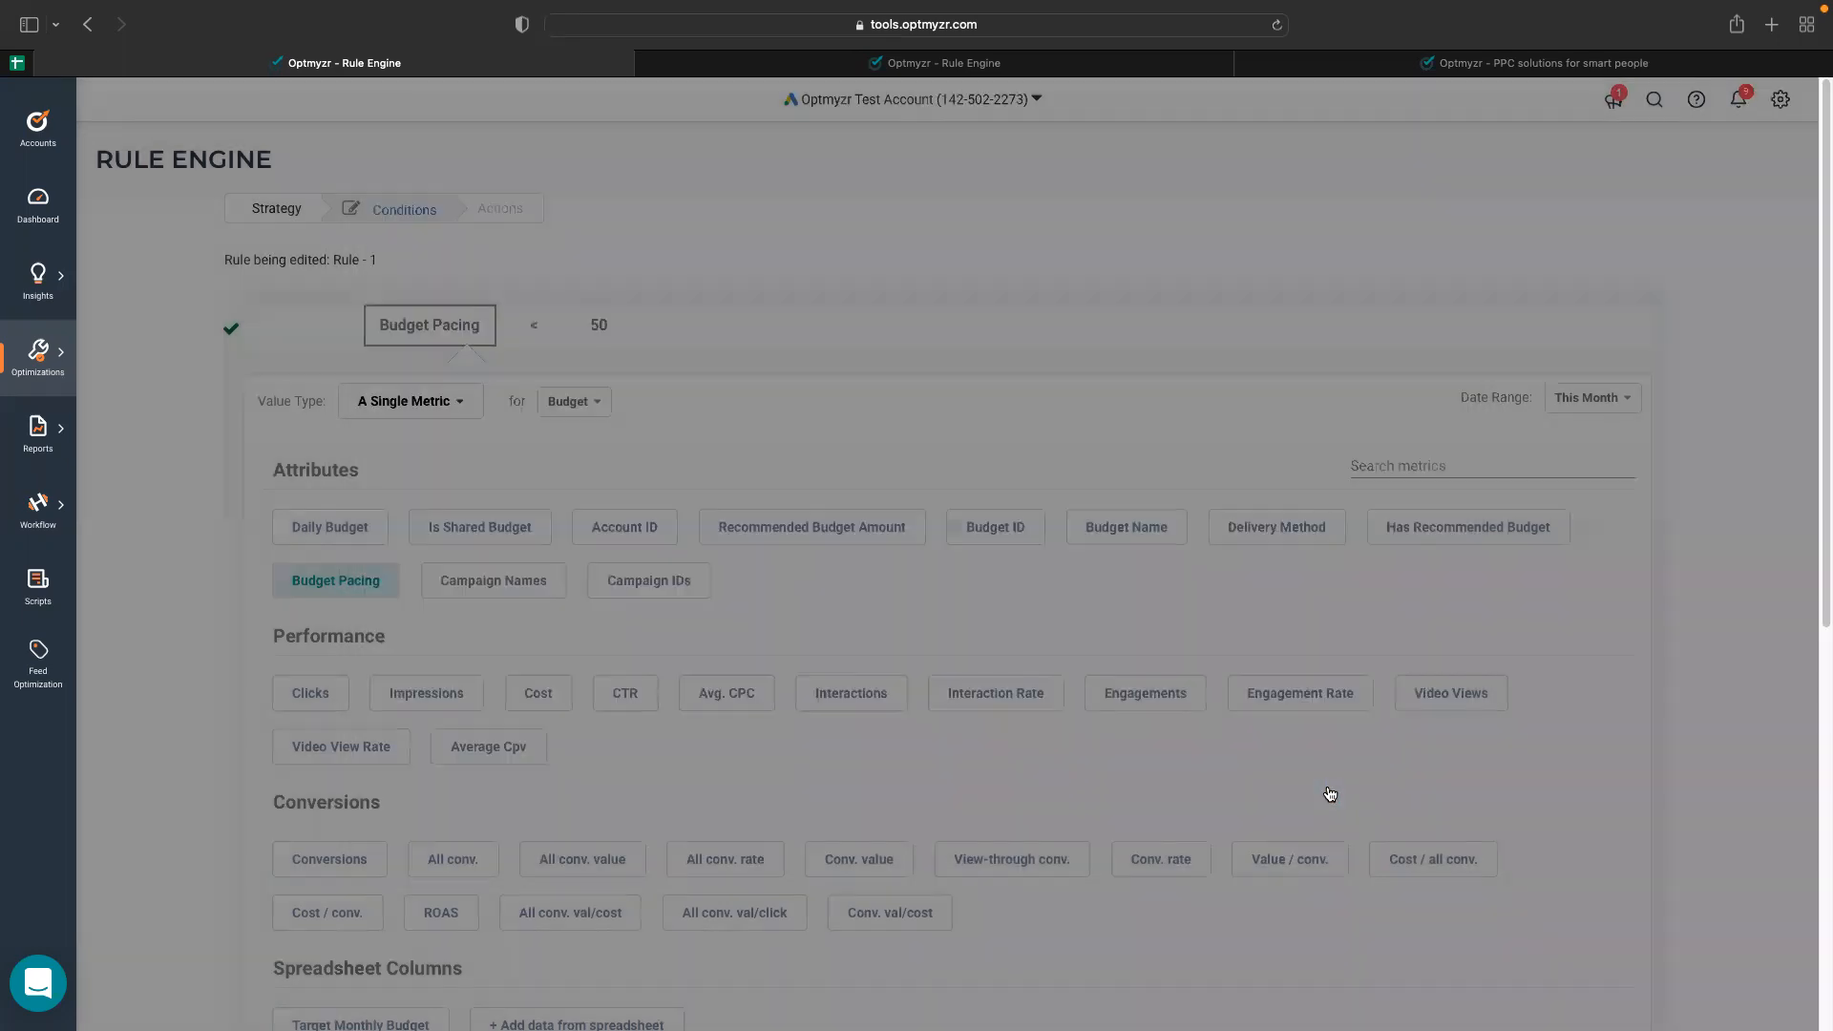
Review the columns of the RE External Data for Budgets spreadsheet and return to the rule conditions.
{"action": "left_click", "coordinate": [17, 65]}
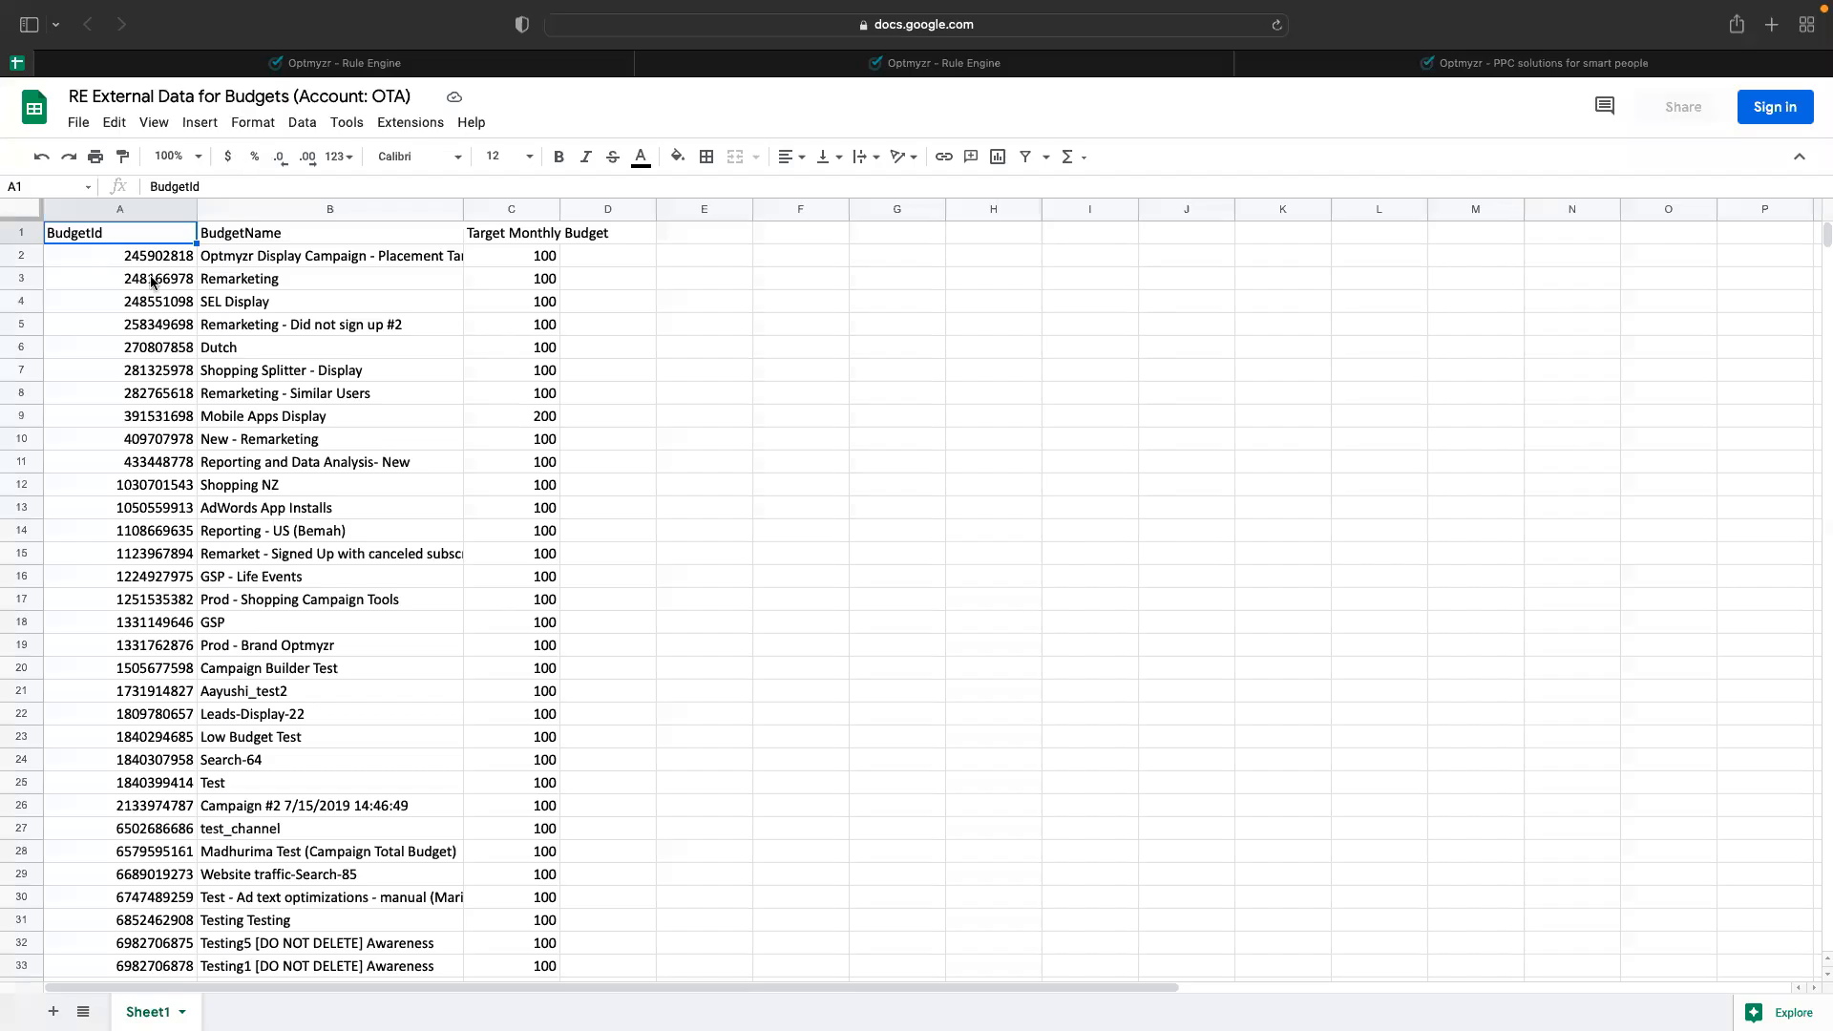
{"action": "key", "text": "ctrl+Tab"}
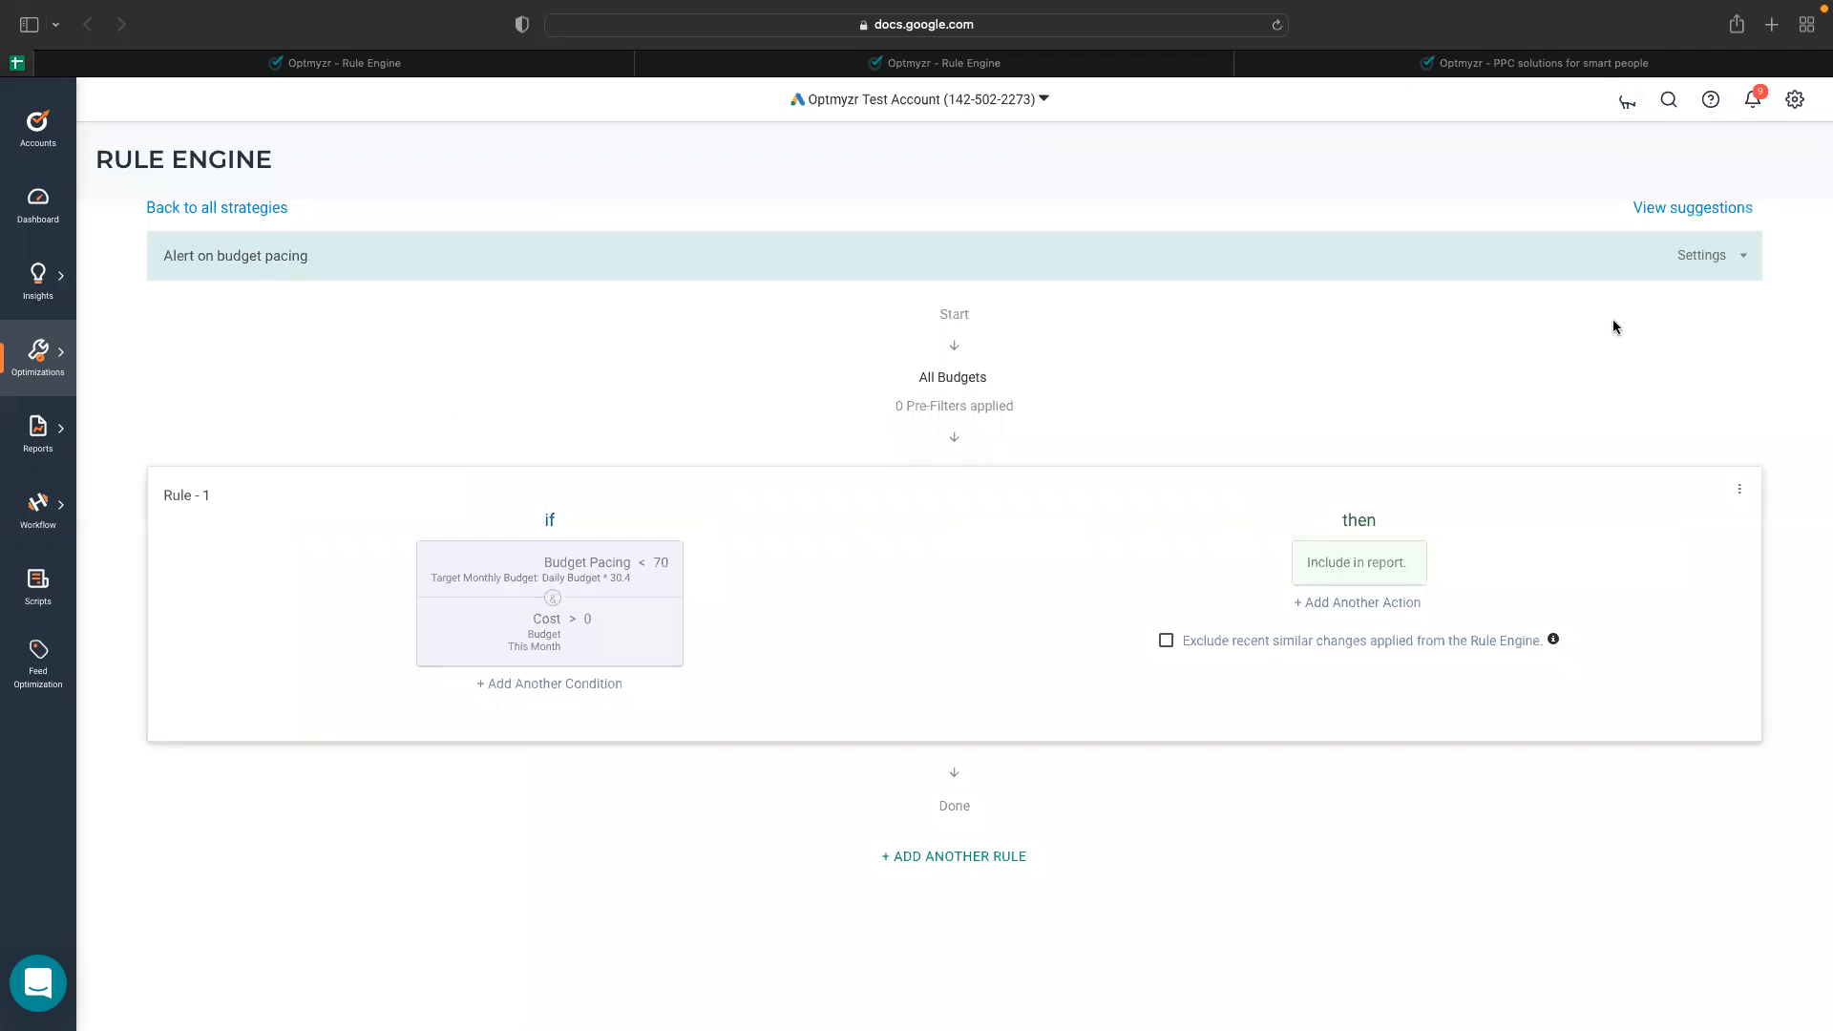
{"action": "key", "text": "ctrl+shift+Tab"}
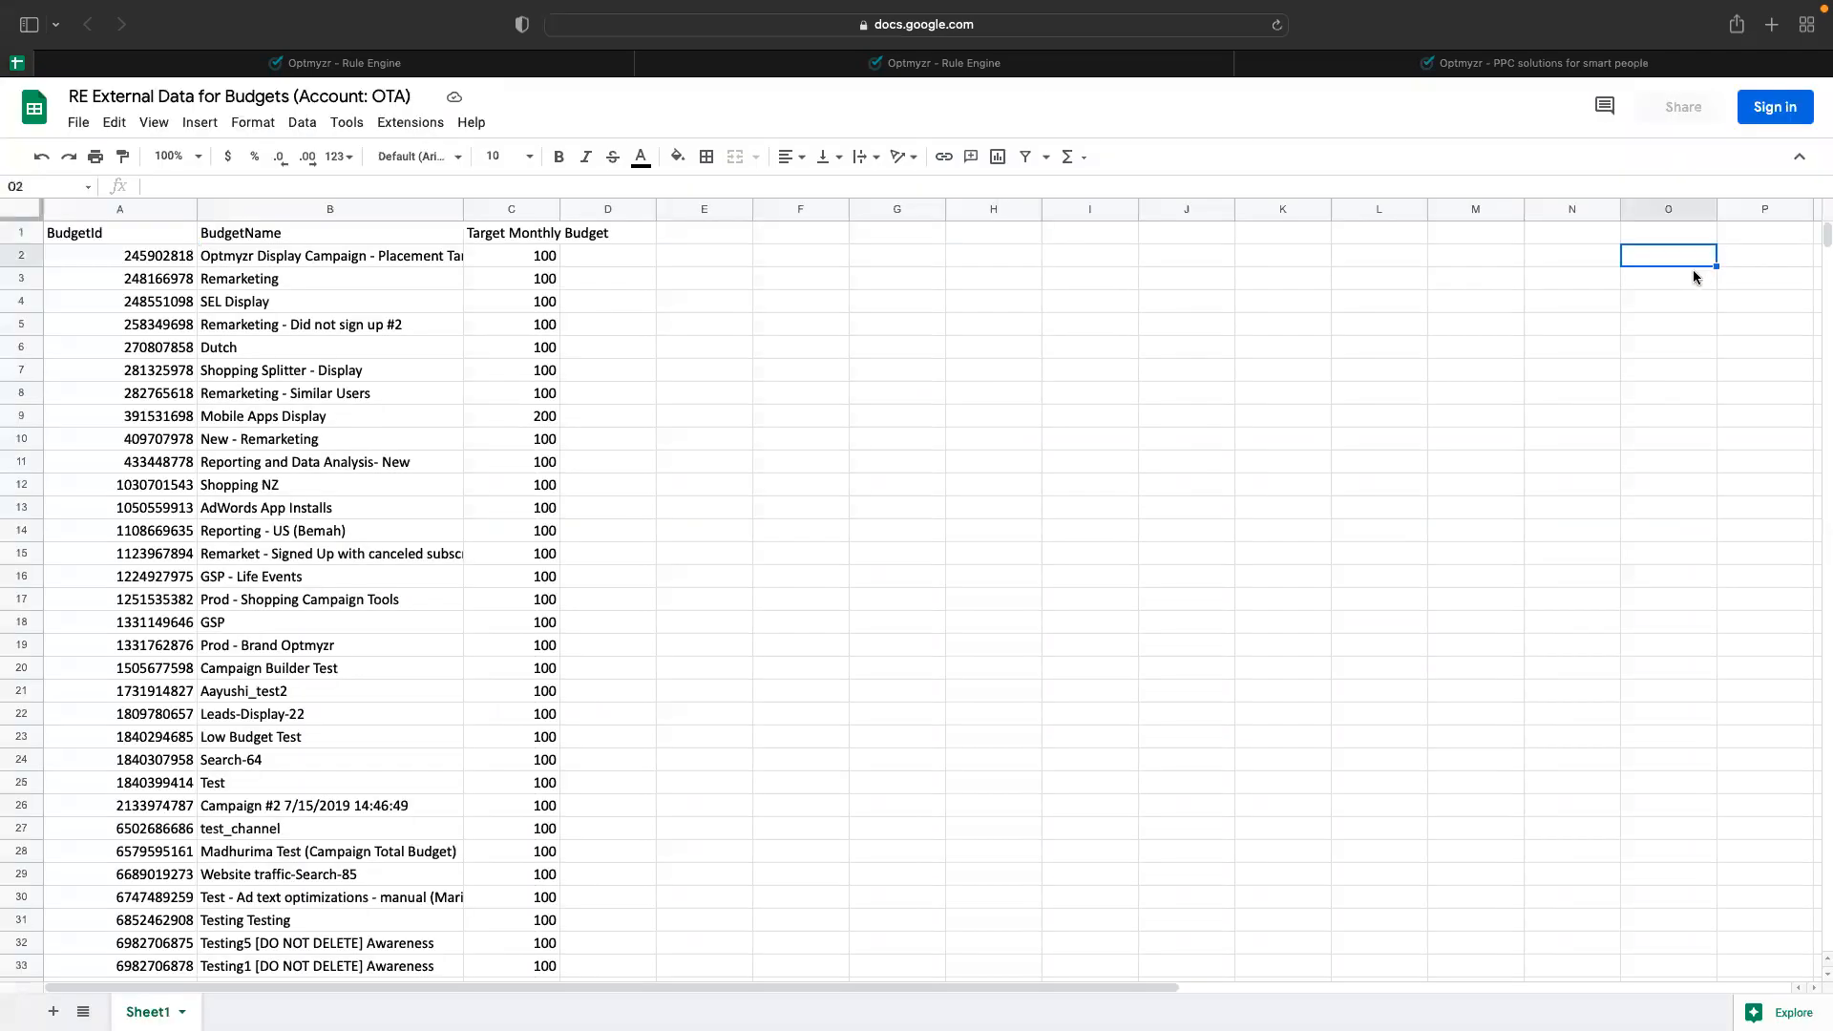
{"action": "left_click", "coordinate": [425, 64]}
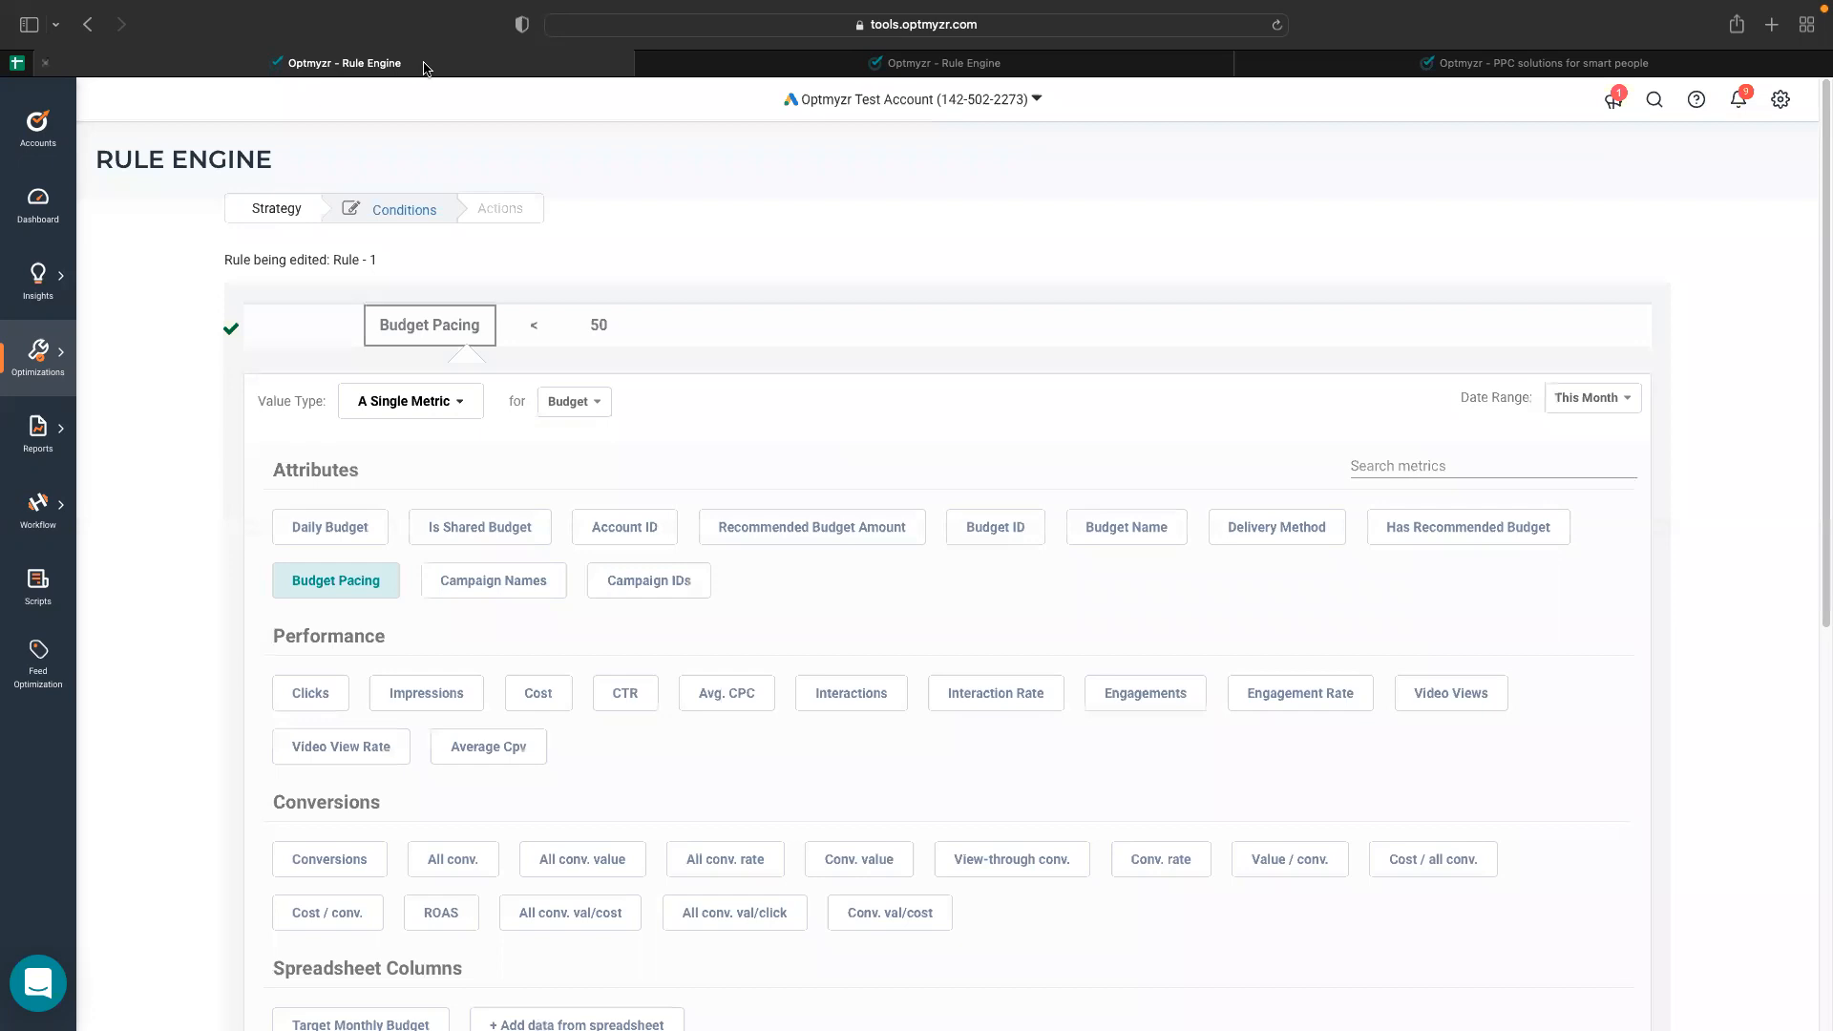
Leave the condition editor for Rule - 1 and discard the unsaved changes.
{"action": "scroll", "coordinate": [449, 413], "scroll_direction": "down", "scroll_amount": 7}
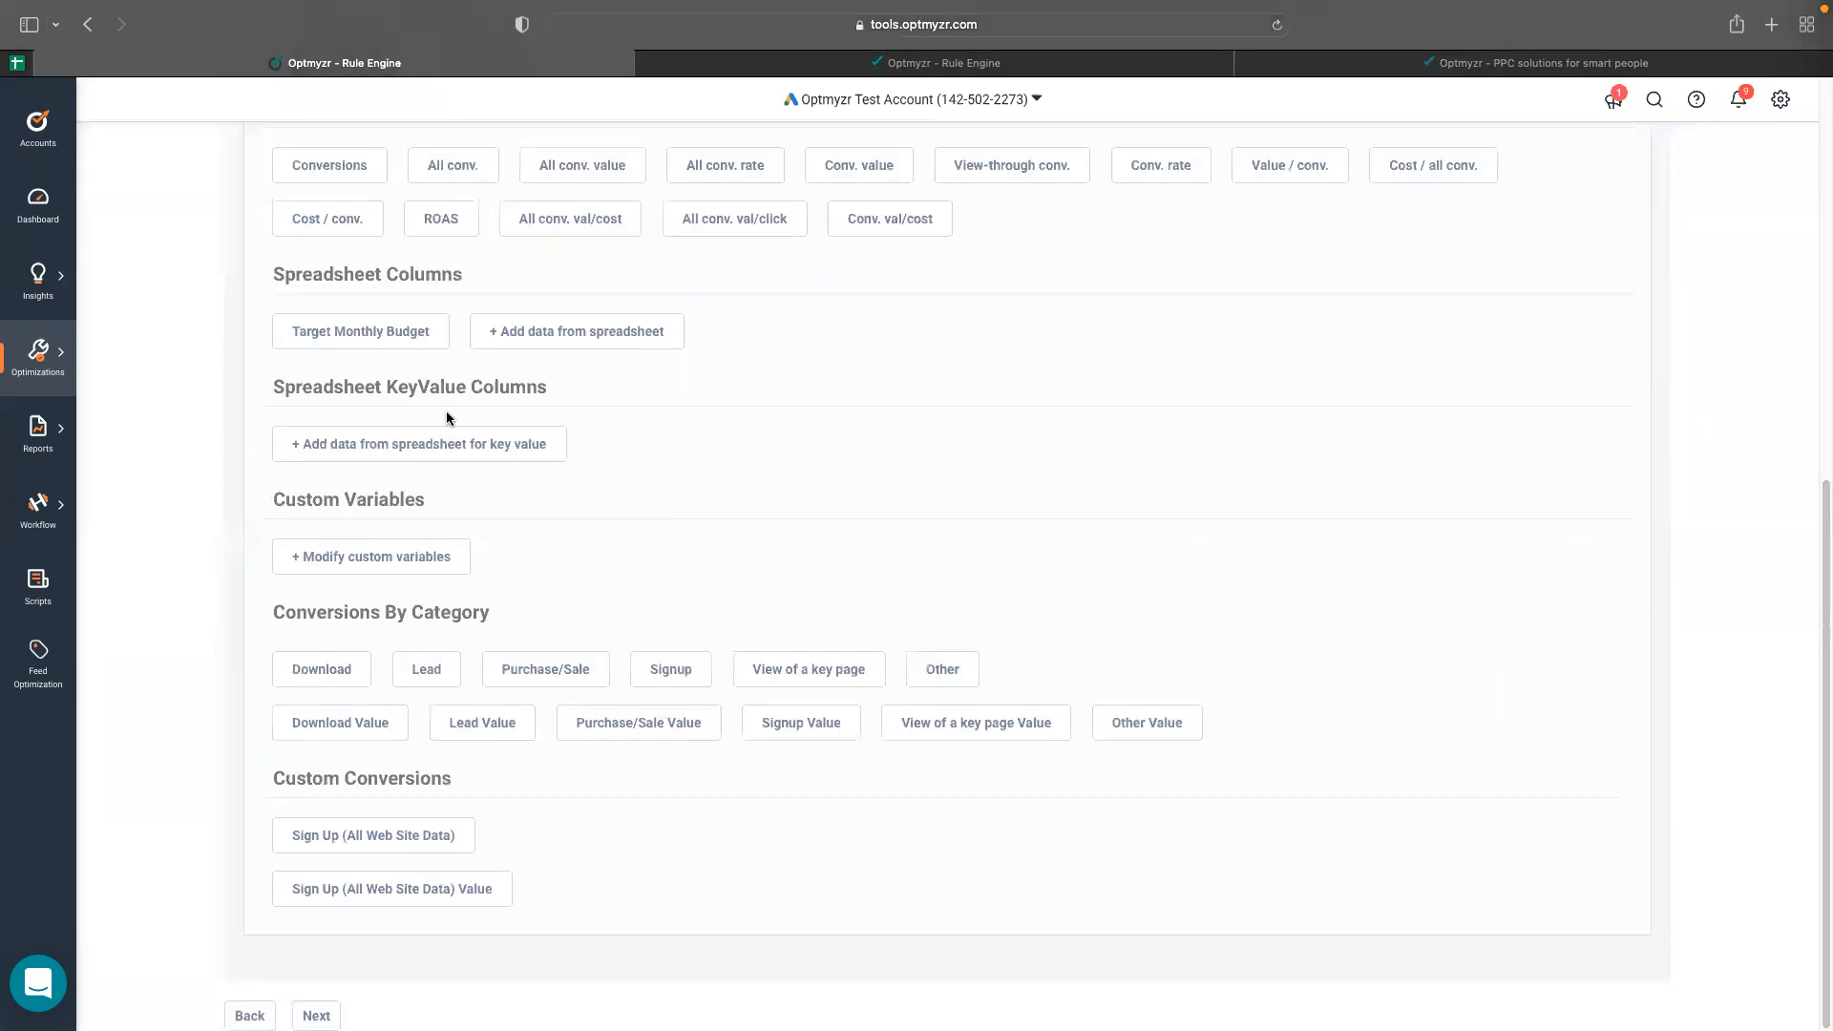
{"action": "left_click", "coordinate": [249, 1015]}
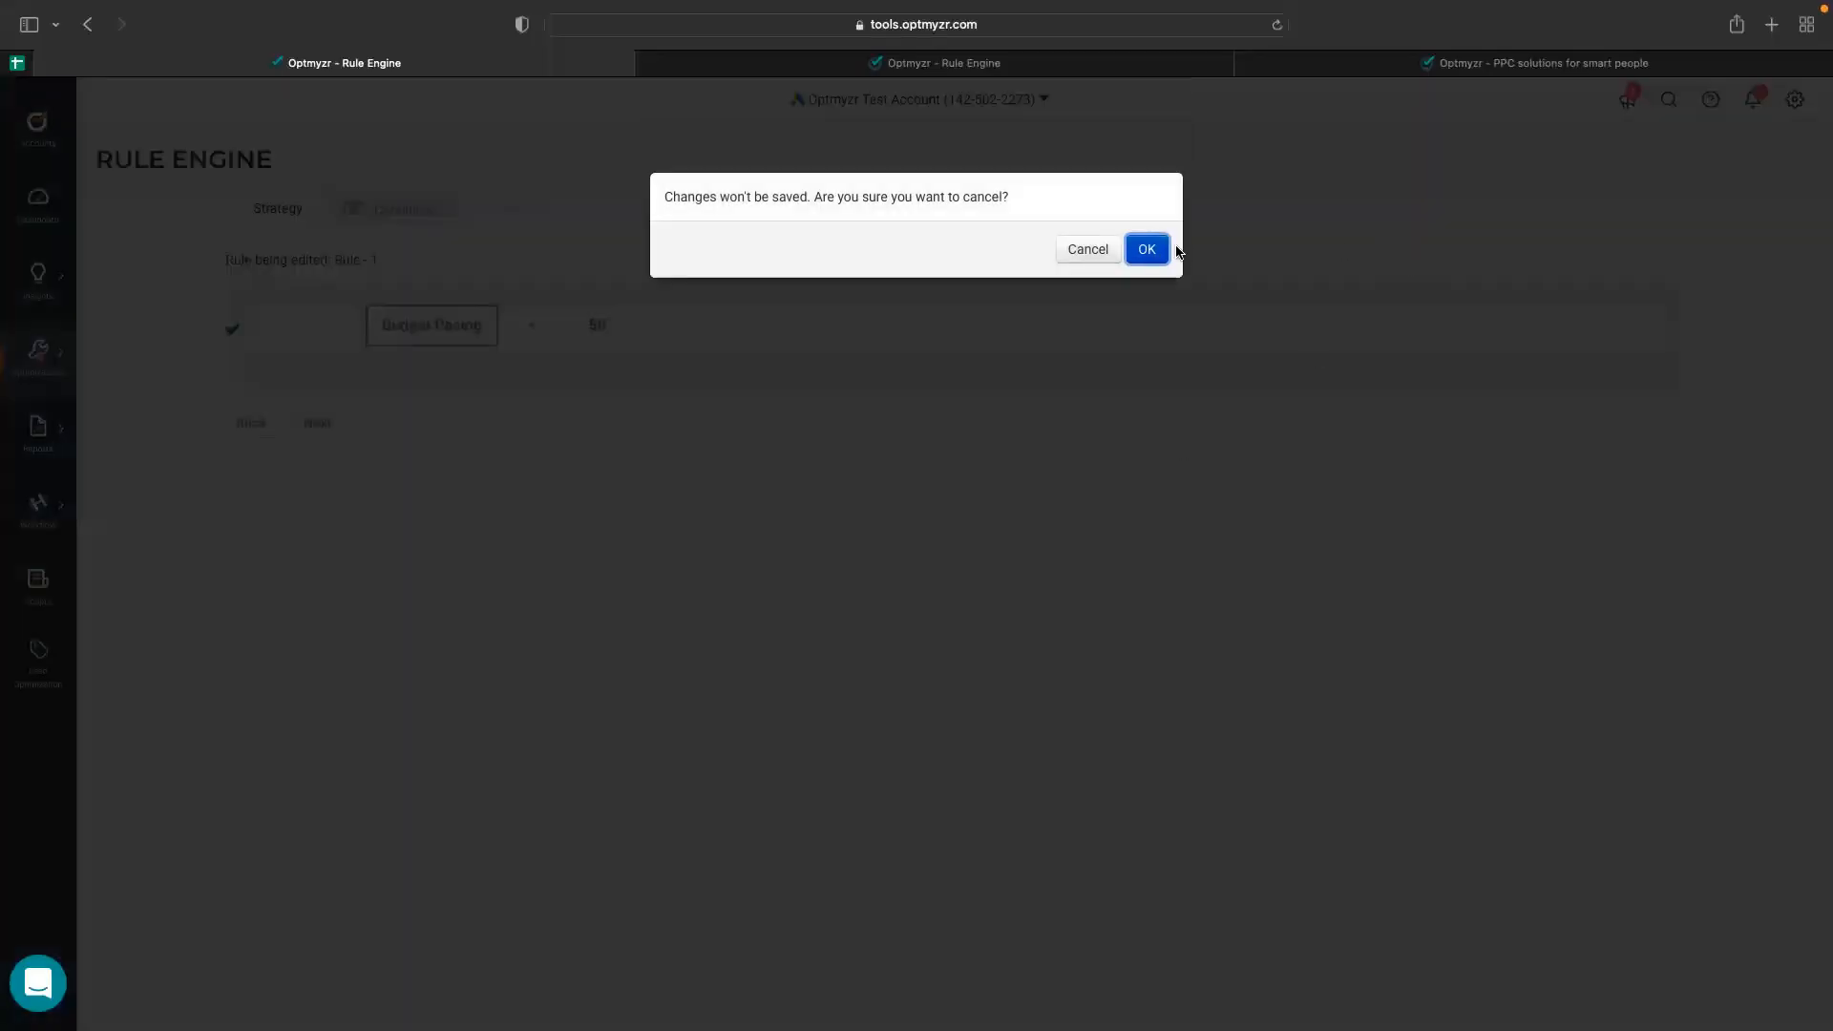
{"action": "left_click", "coordinate": [1146, 250]}
Inspect the strategy's connected spreadsheet data settings and the sheet's Target Monthly Budget column, and close the settings.
{"action": "left_click", "coordinate": [1717, 256]}
{"action": "left_click", "coordinate": [1684, 415]}
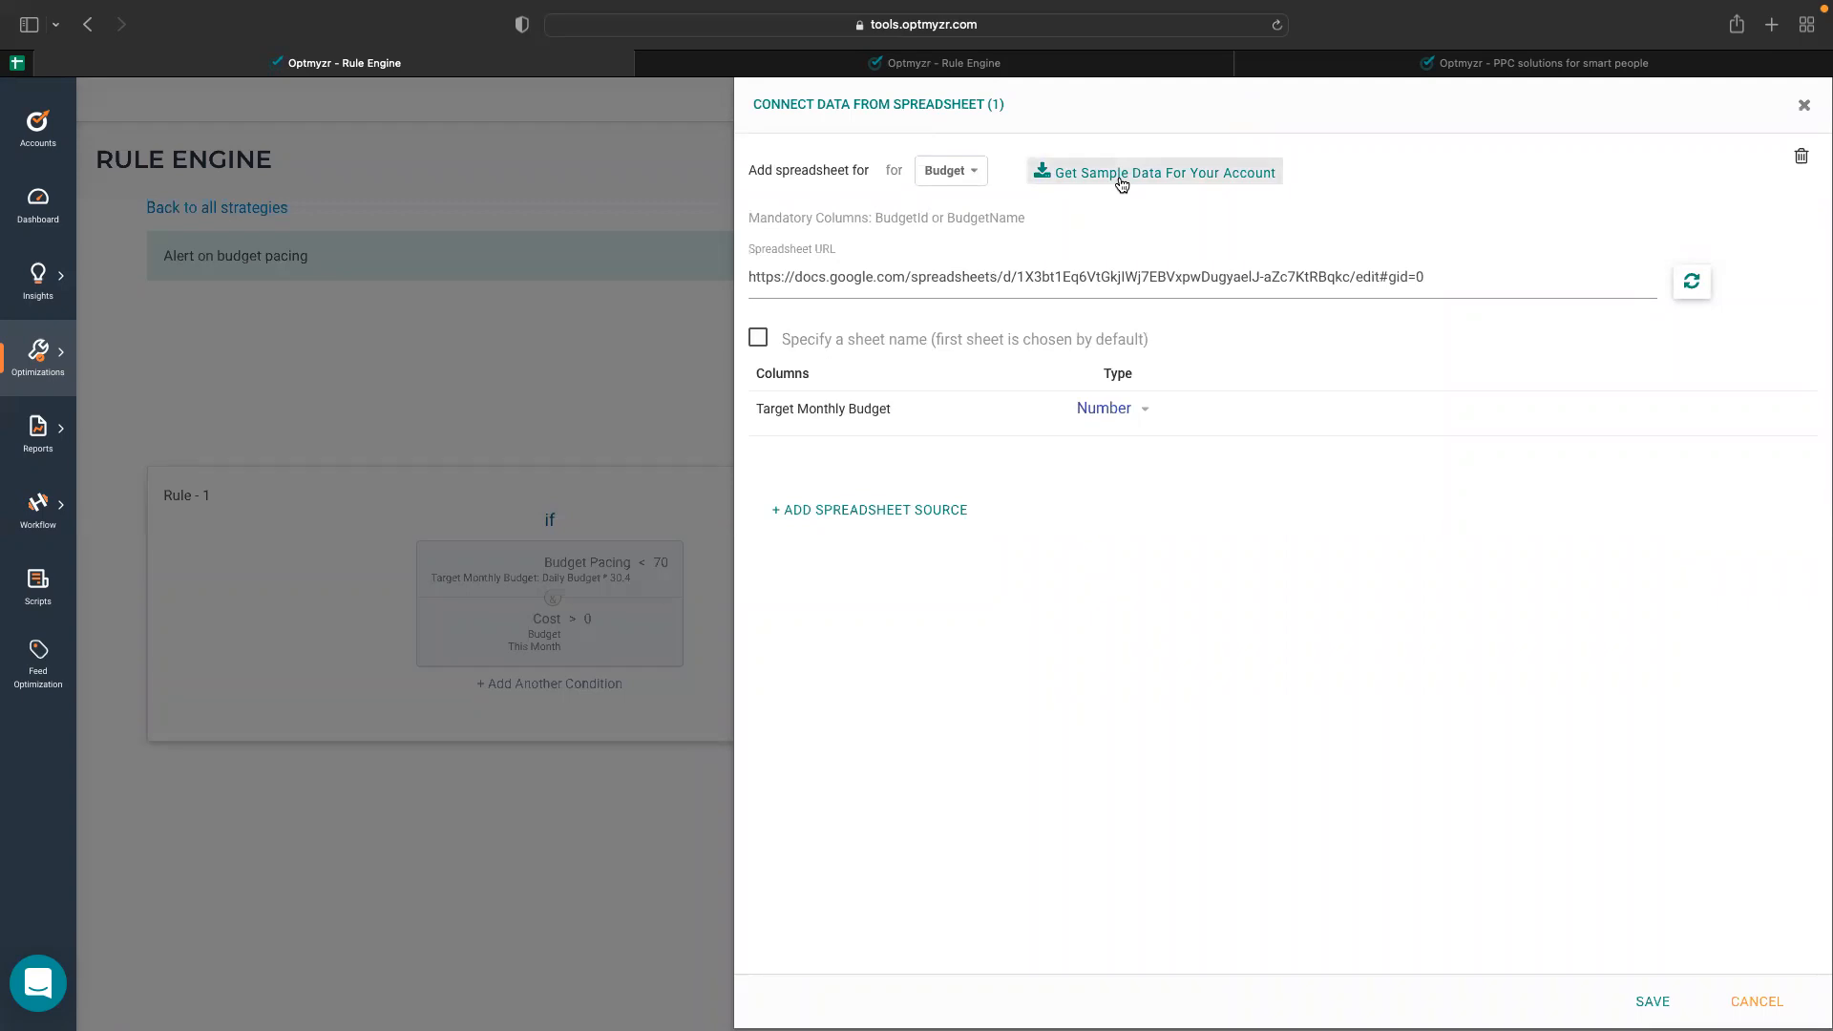
{"action": "left_click", "coordinate": [1121, 184]}
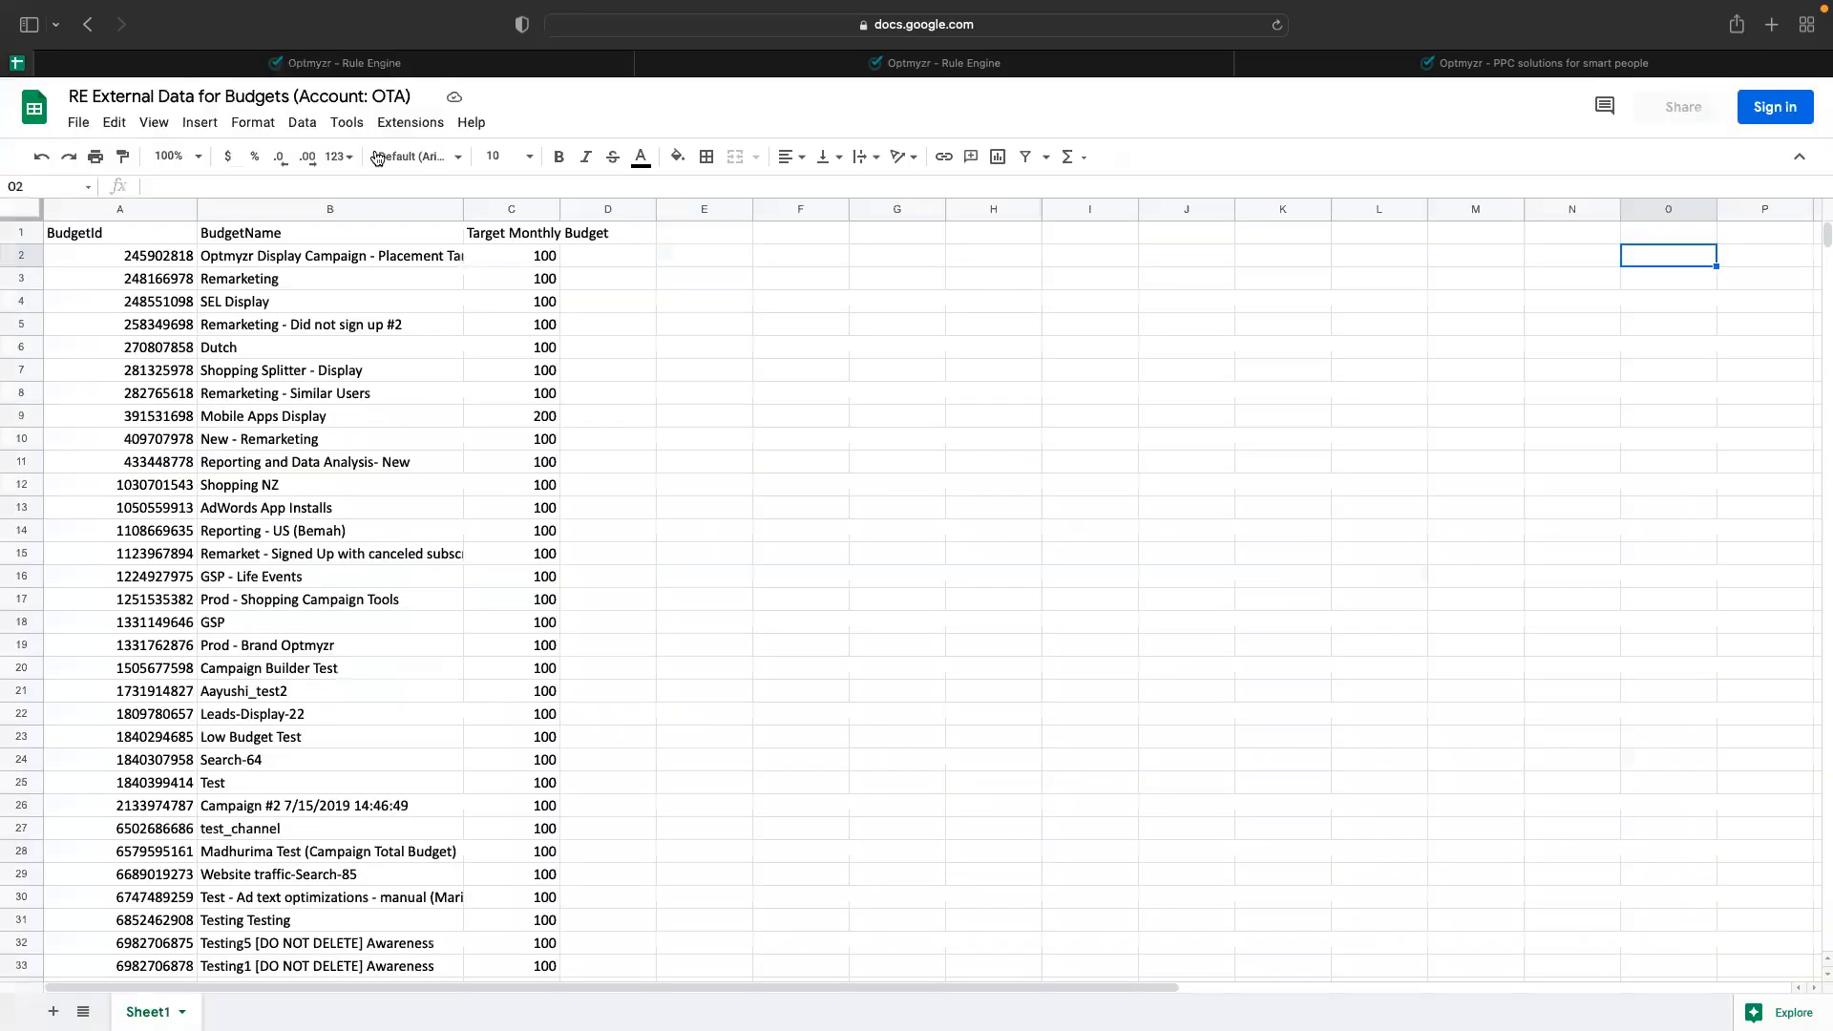
{"action": "left_click", "coordinate": [513, 233]}
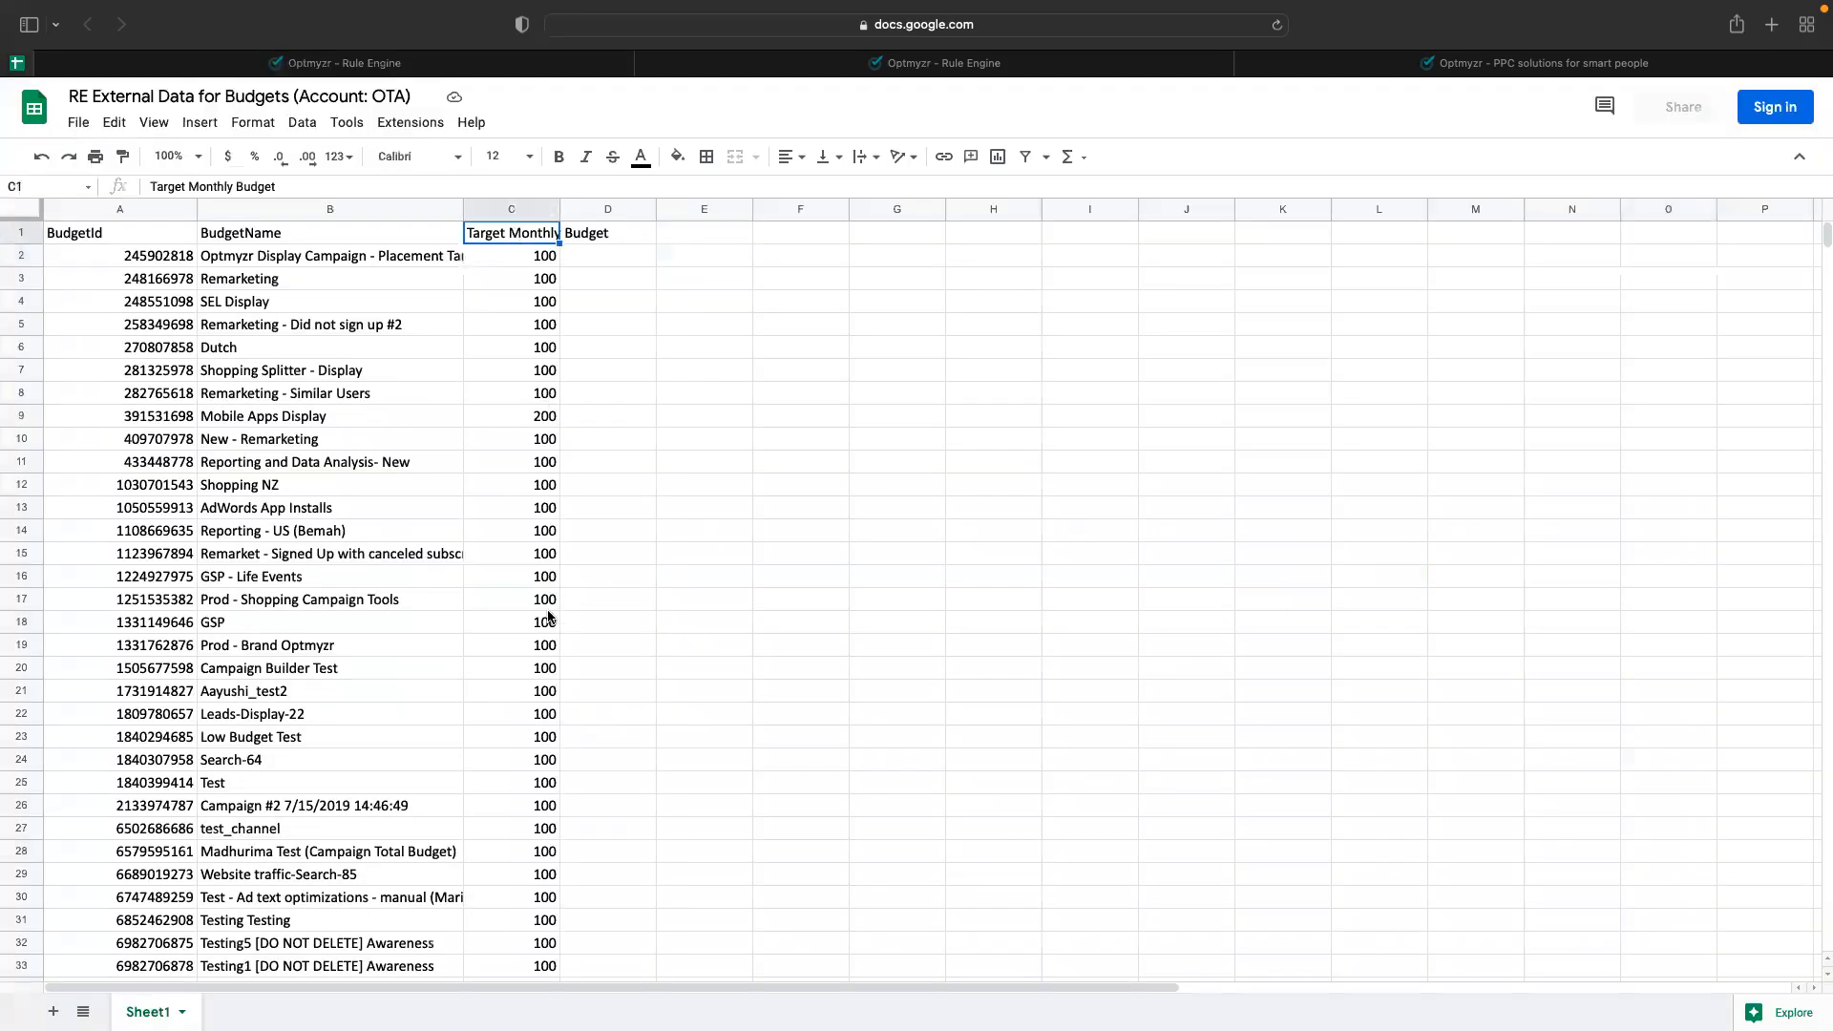
{"action": "left_click", "coordinate": [289, 67]}
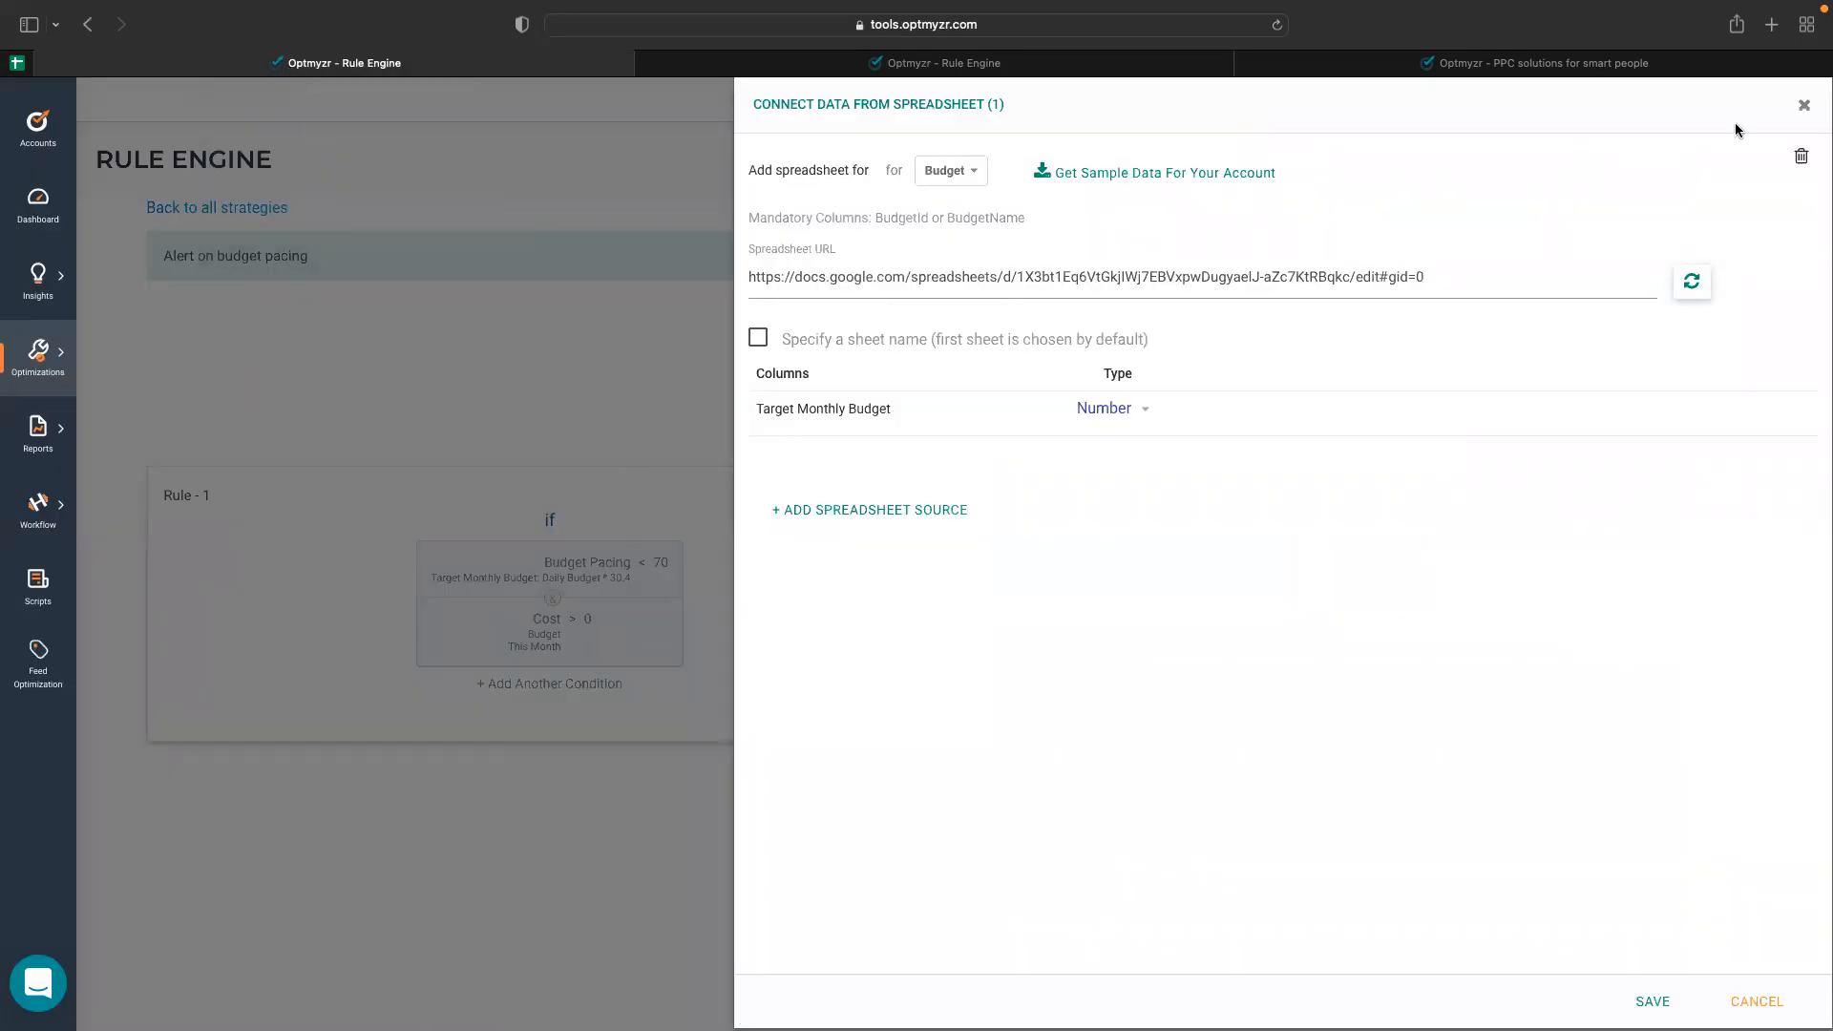
{"action": "left_click", "coordinate": [1804, 105]}
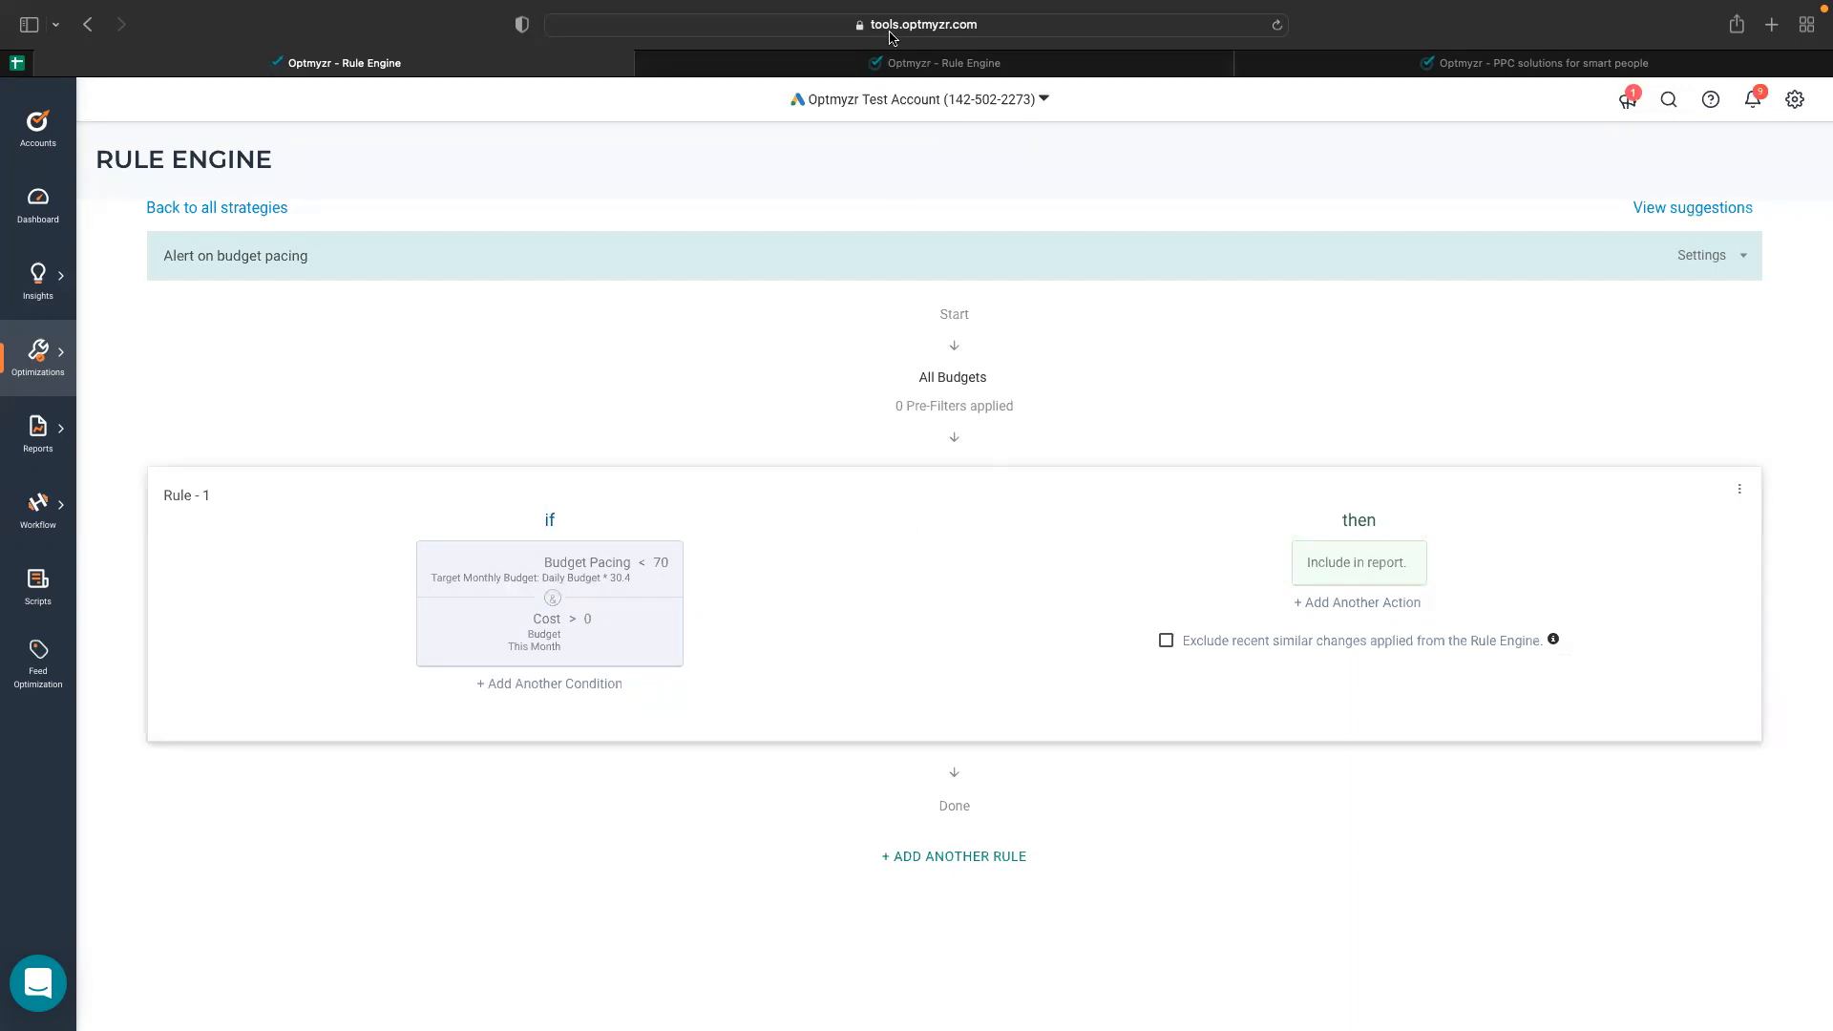
Open the automation settings for the Alert on budget pacing results and examine the schedule and Add to Alerts options.
{"action": "left_click", "coordinate": [899, 63]}
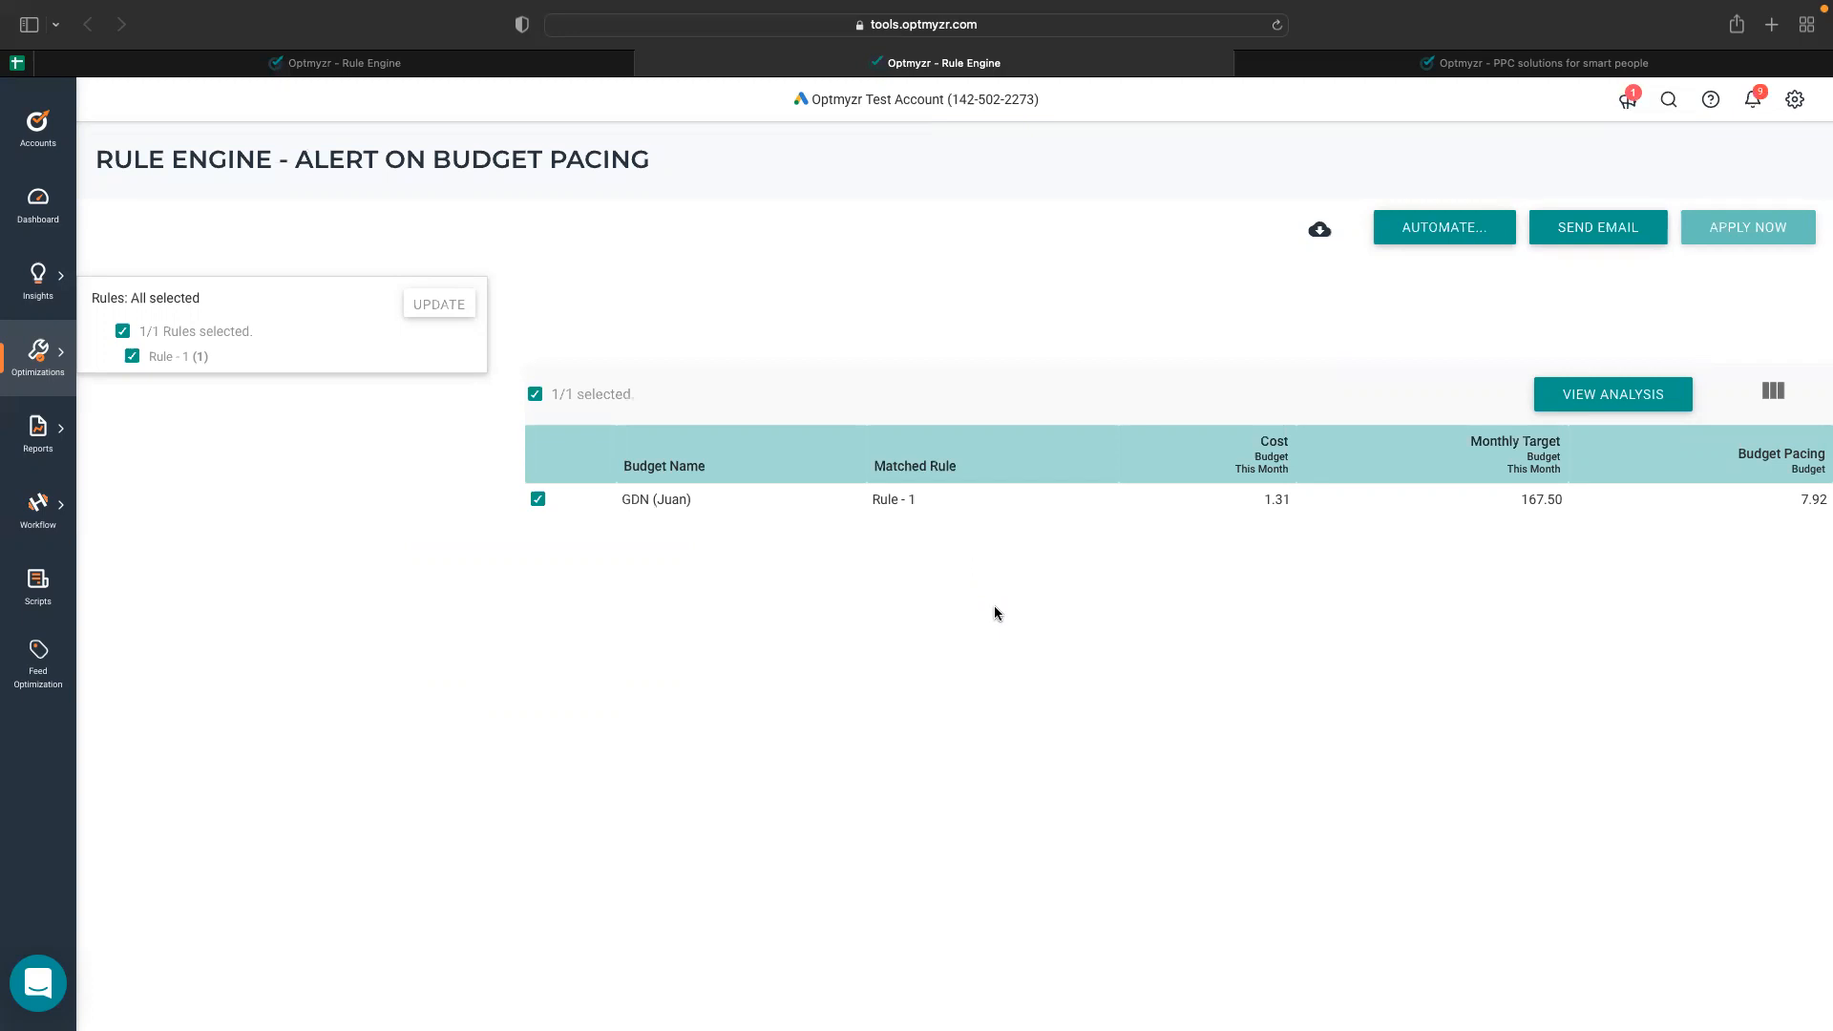
{"action": "left_click", "coordinate": [1393, 240]}
{"action": "scroll", "coordinate": [614, 658], "scroll_direction": "down", "scroll_amount": 3}
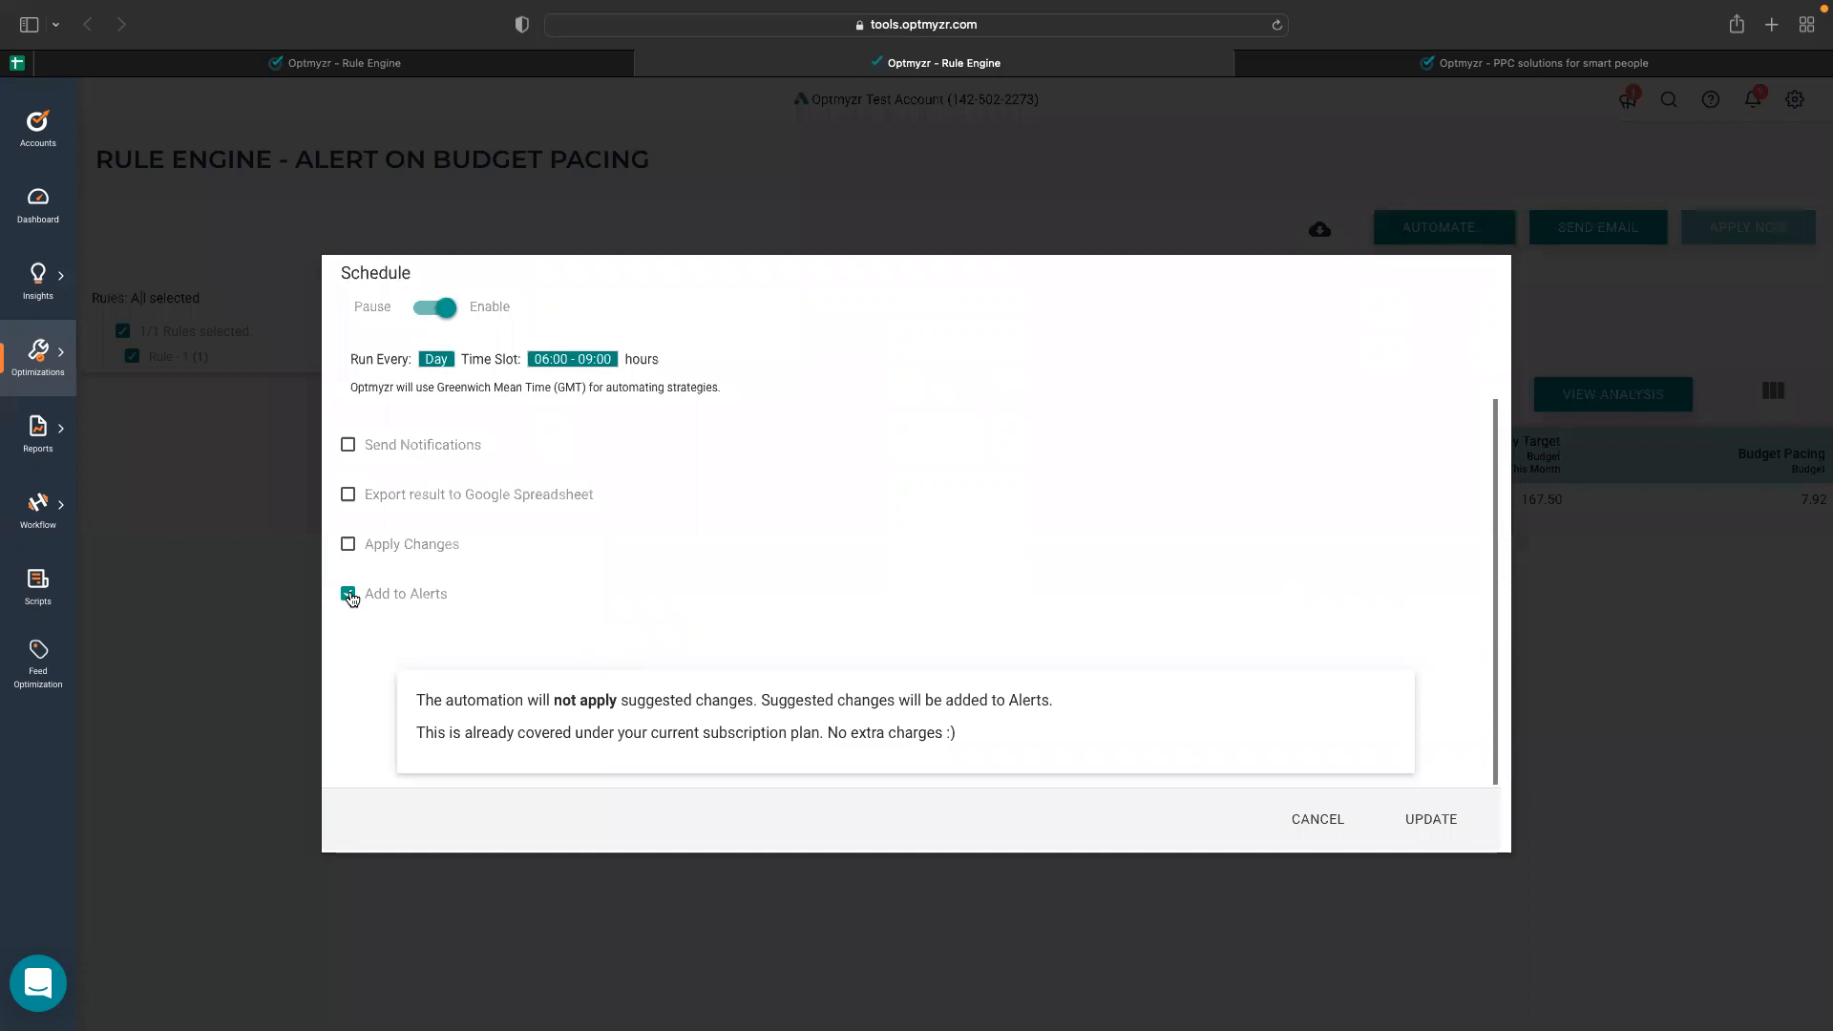
Check the Alerts page and where it sits under Insights, and return to the budget pacing results, dismissing the automation settings.
{"action": "left_click", "coordinate": [1418, 69]}
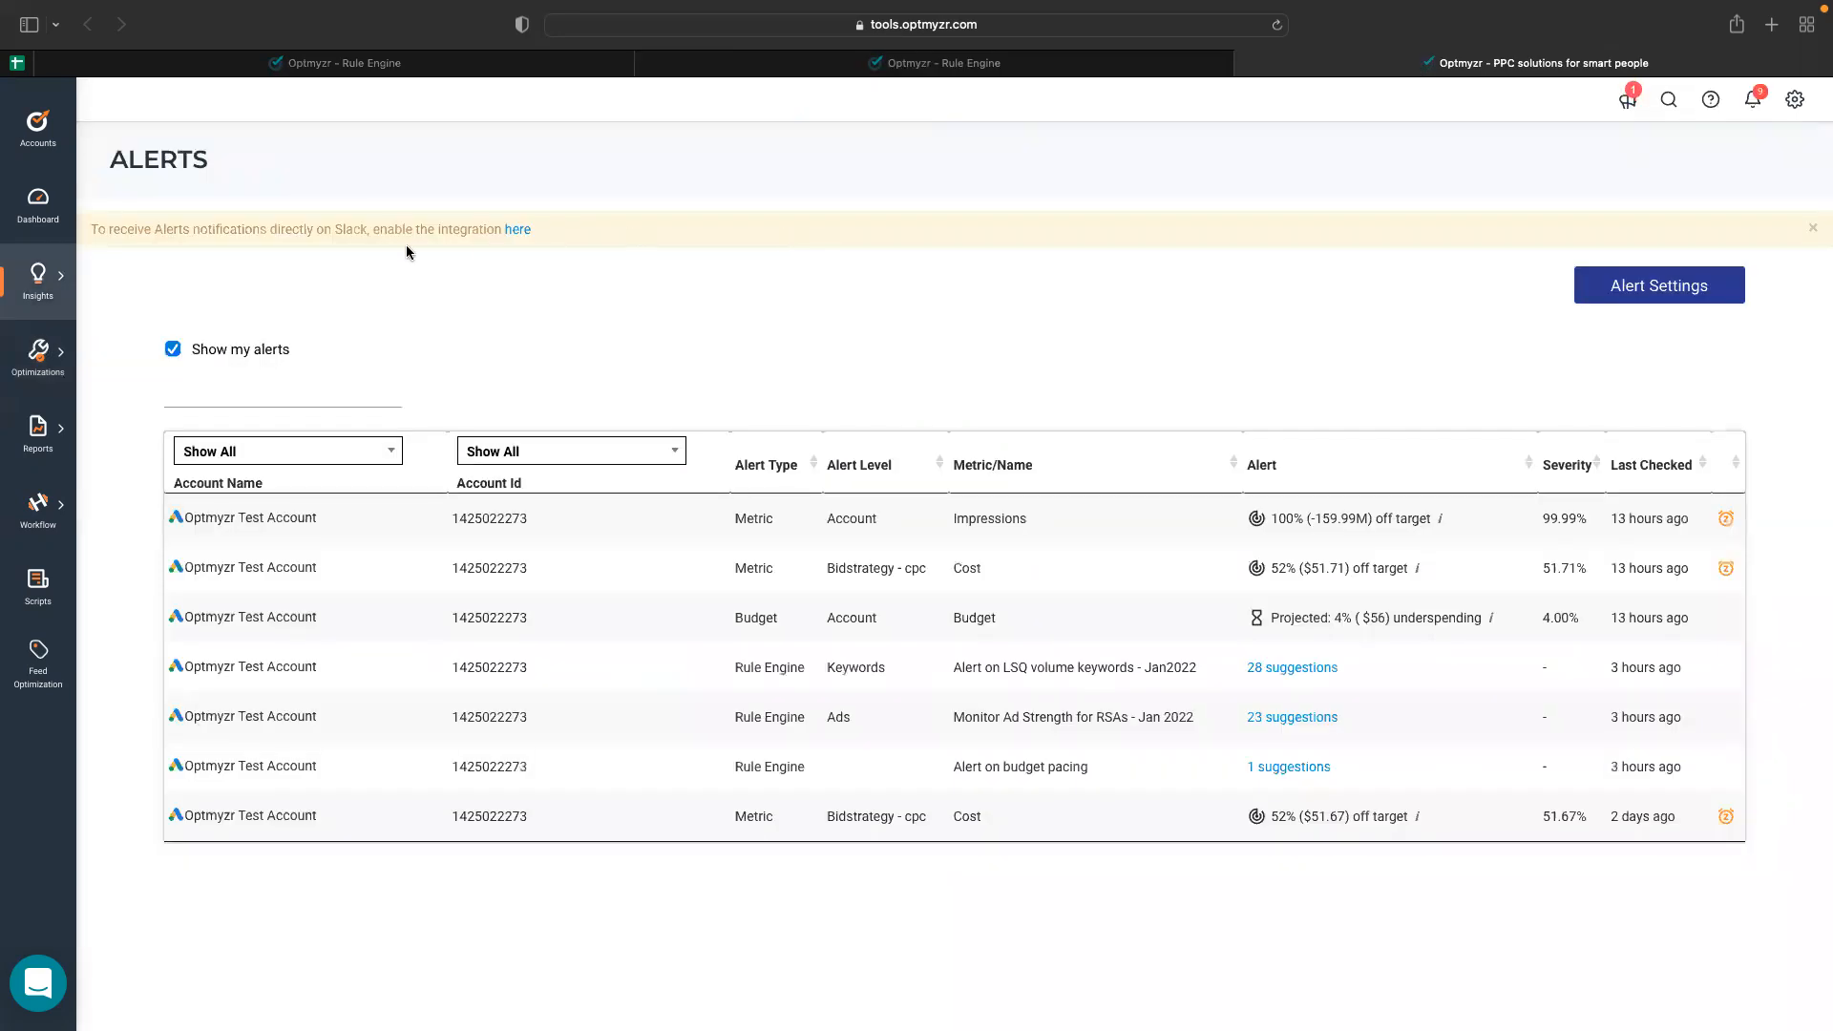
{"action": "left_click", "coordinate": [49, 287]}
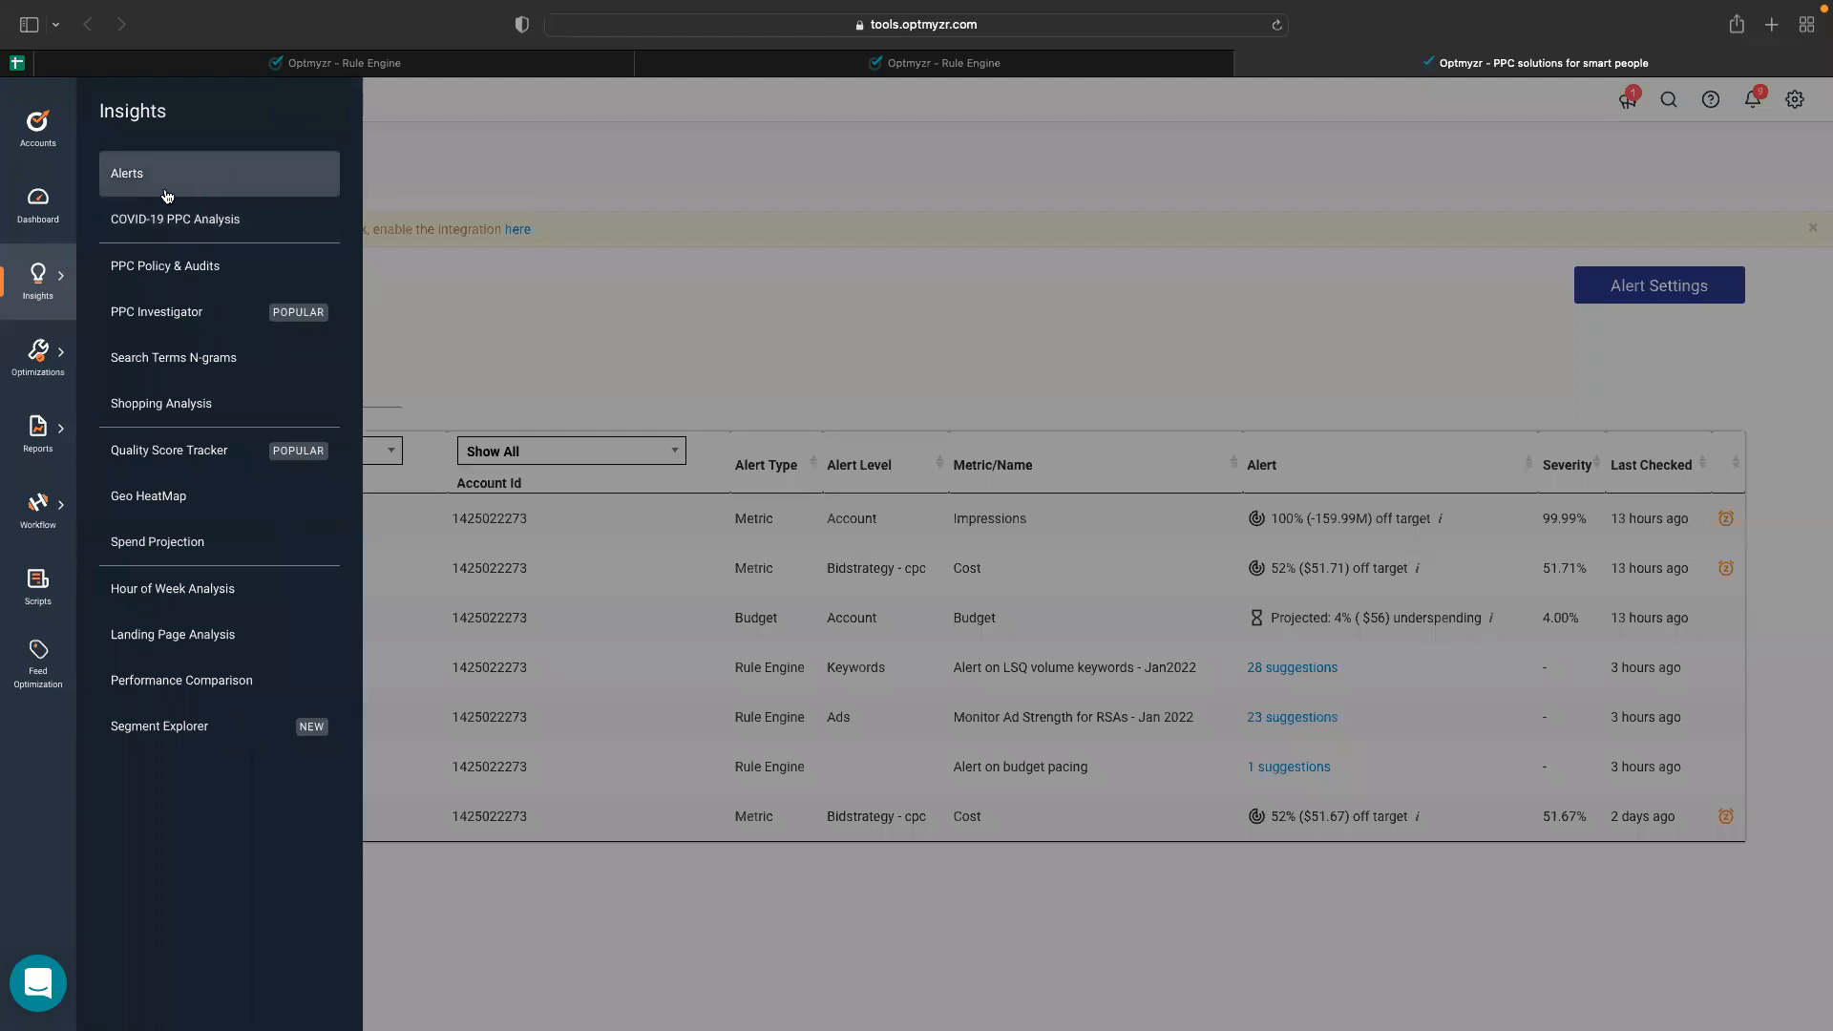
{"action": "left_click", "coordinate": [777, 359]}
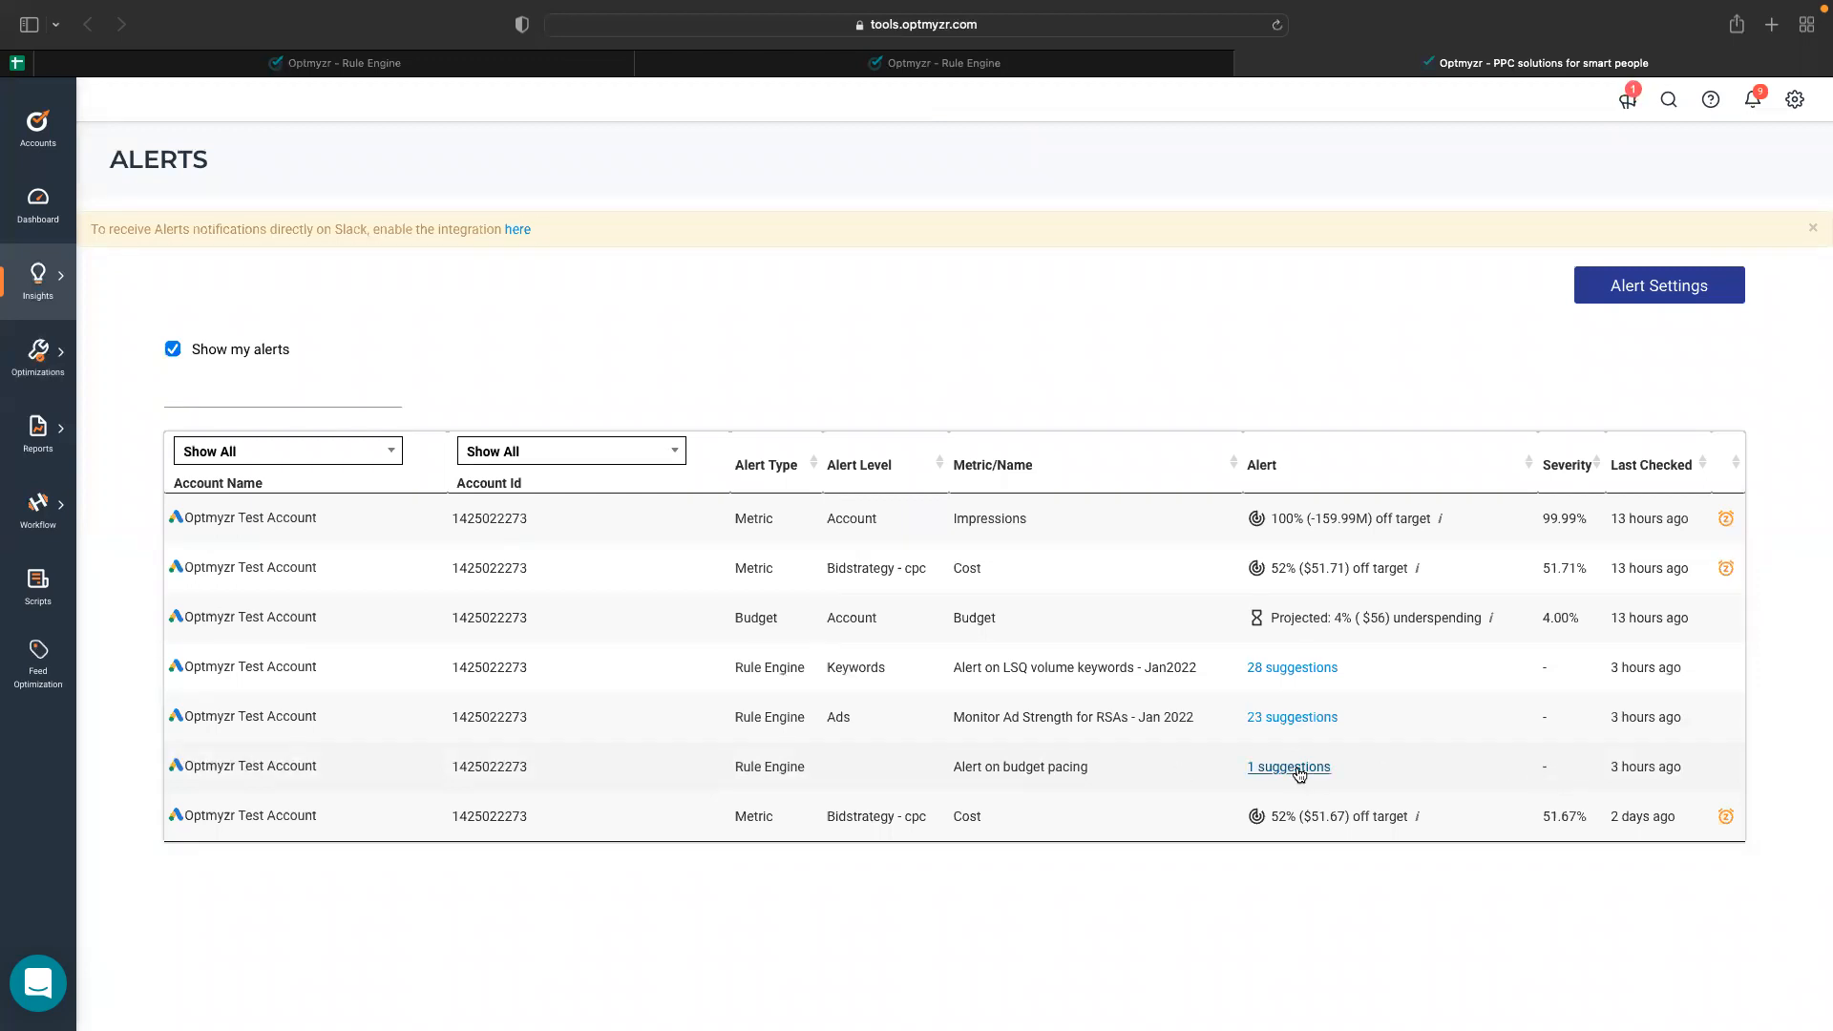
{"action": "left_click", "coordinate": [982, 67]}
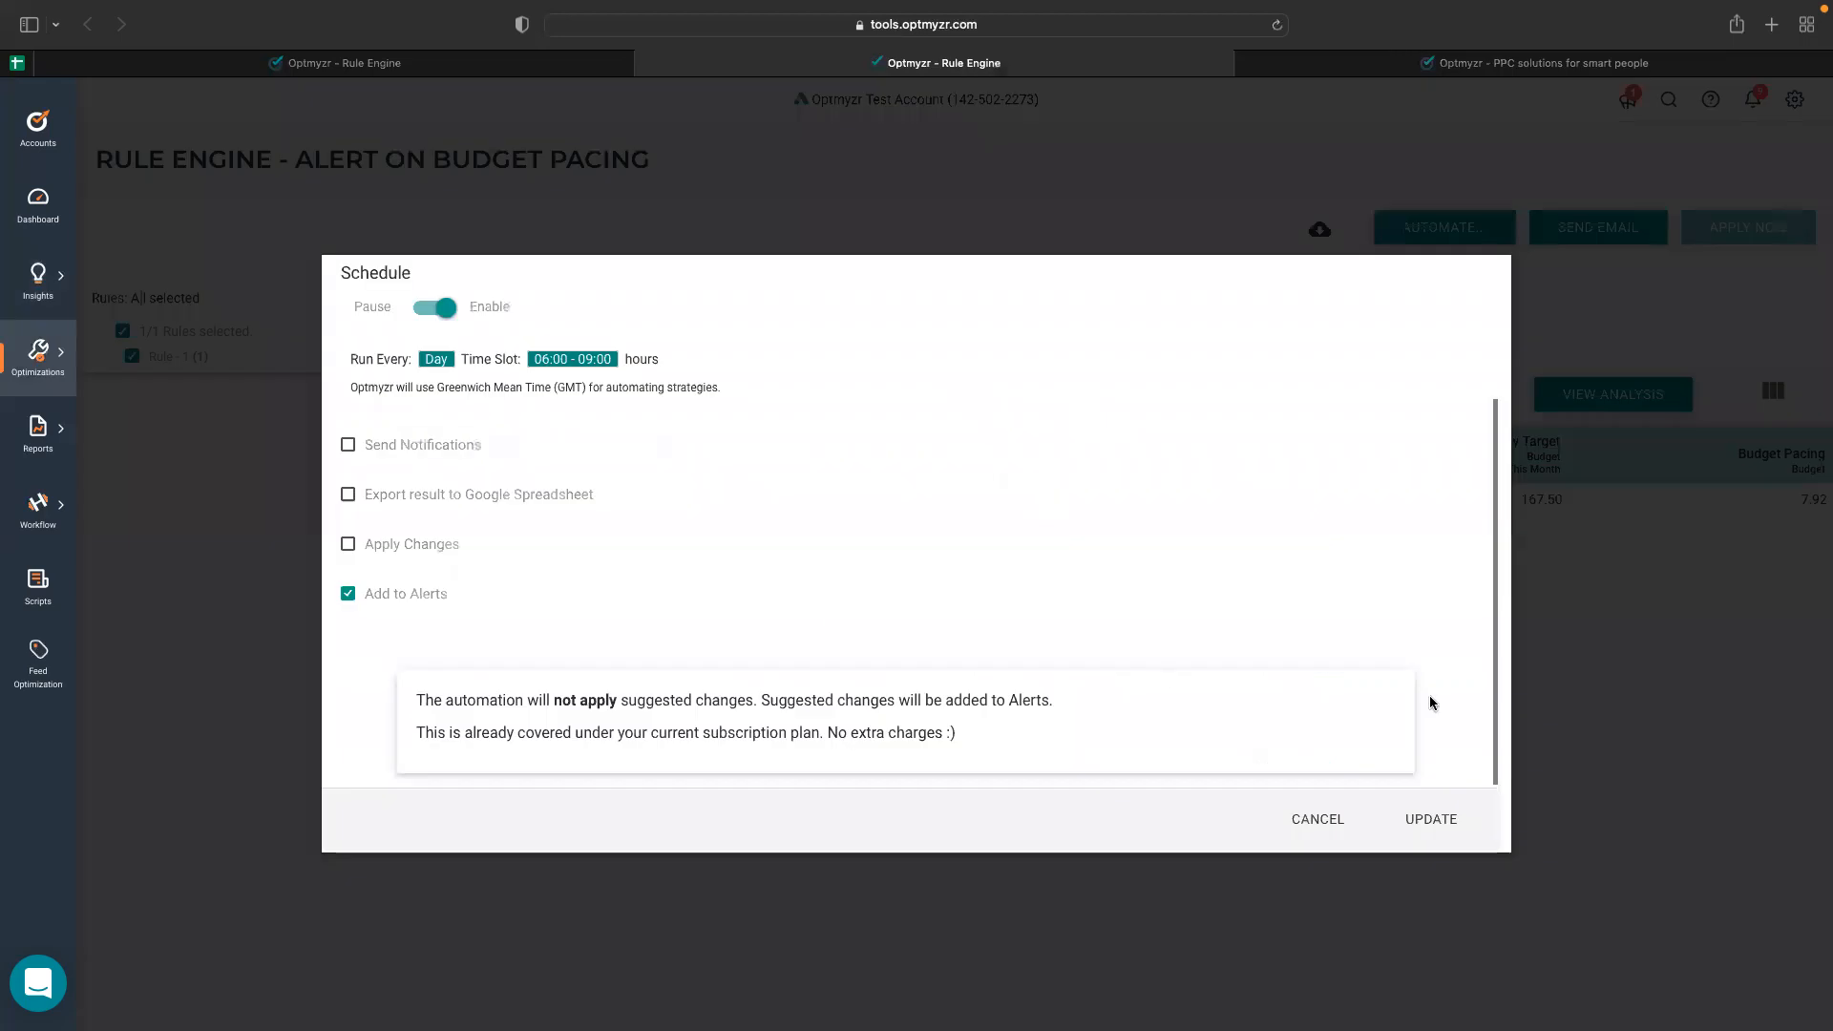
{"action": "left_click", "coordinate": [1647, 691]}
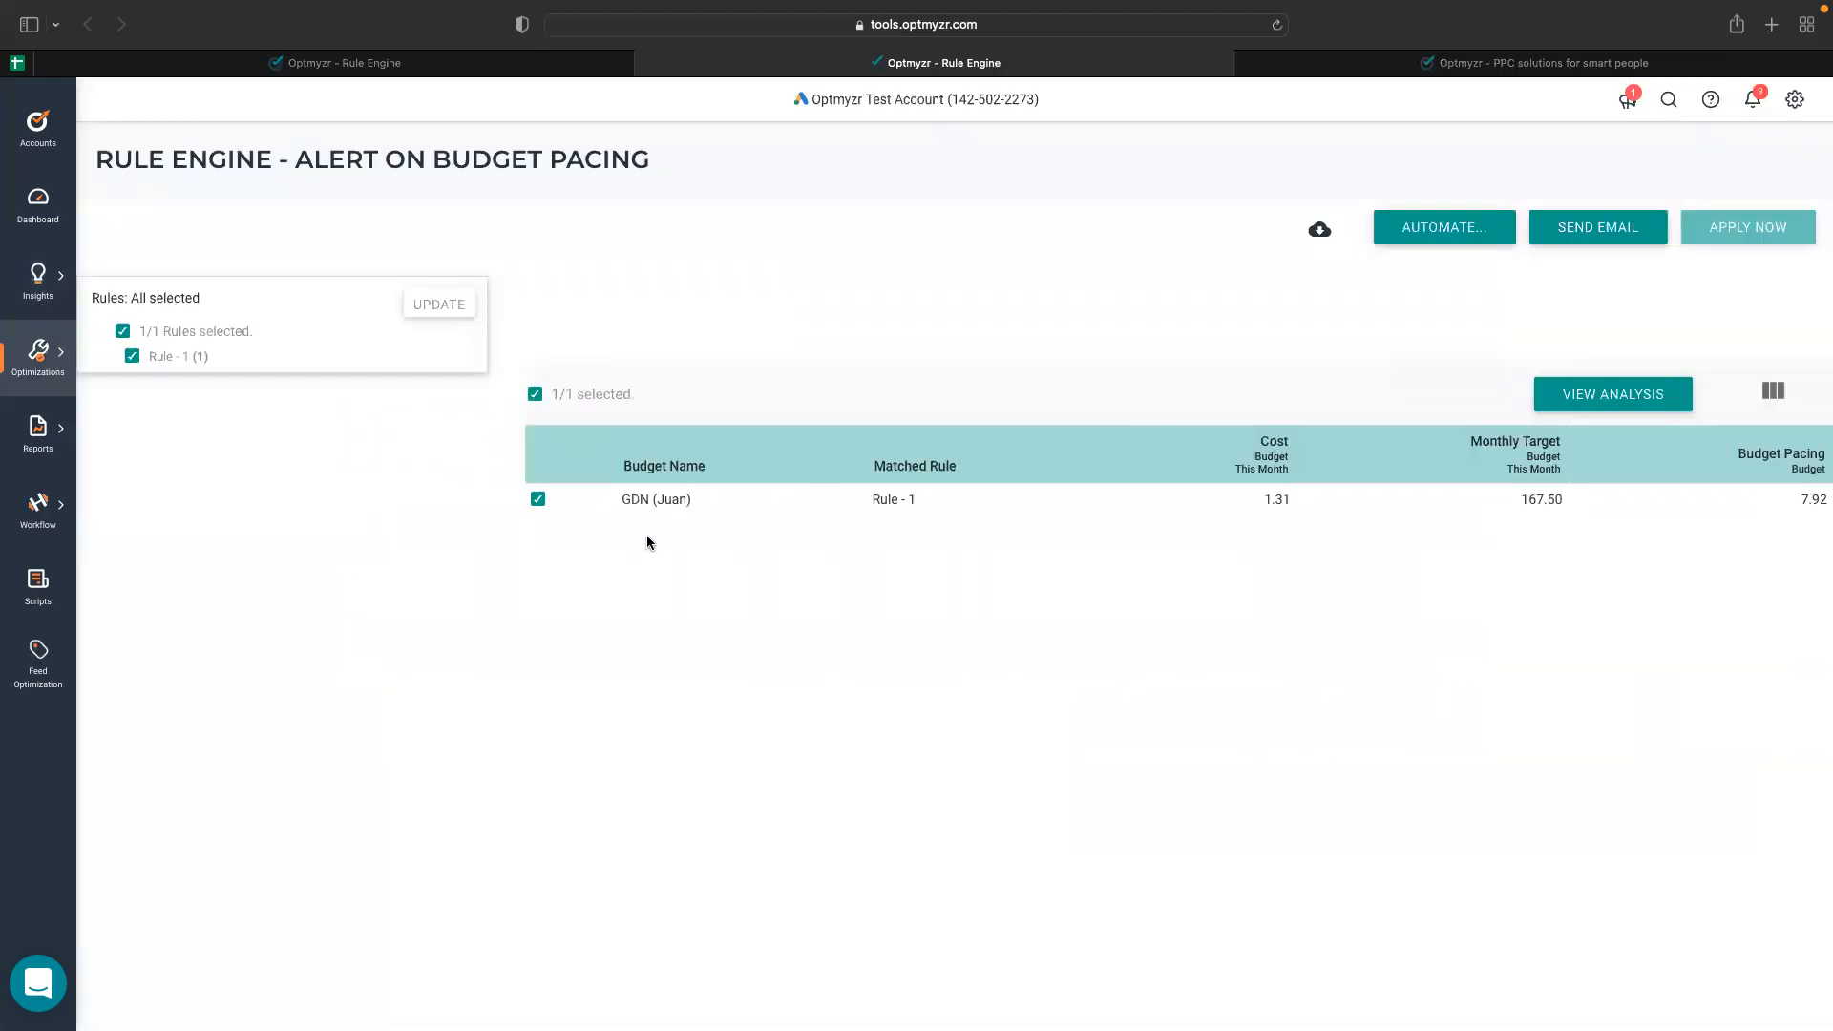